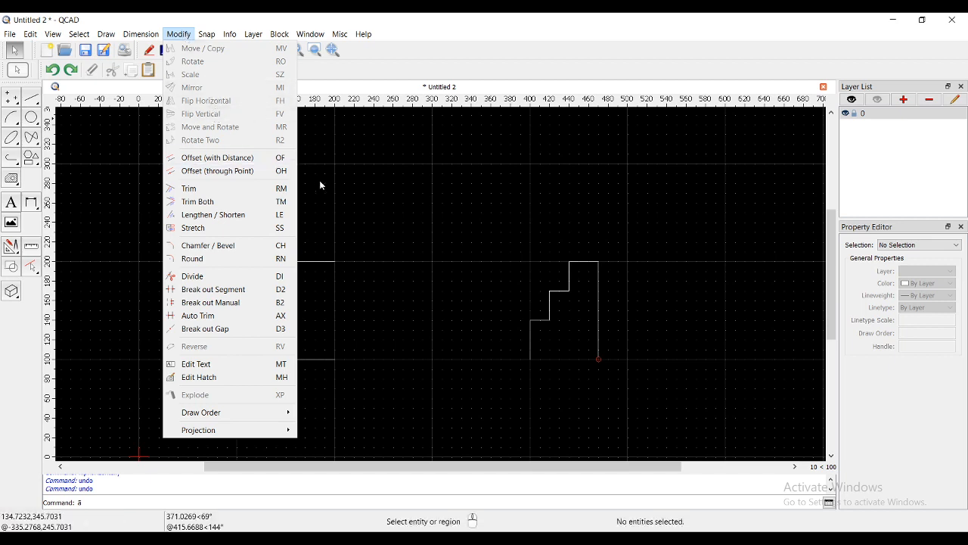
- Flip all lines of the notched profile between x = 100 and x = 200 horizontally, and compare by undoing and redoing the flip
left_click(378, 238)
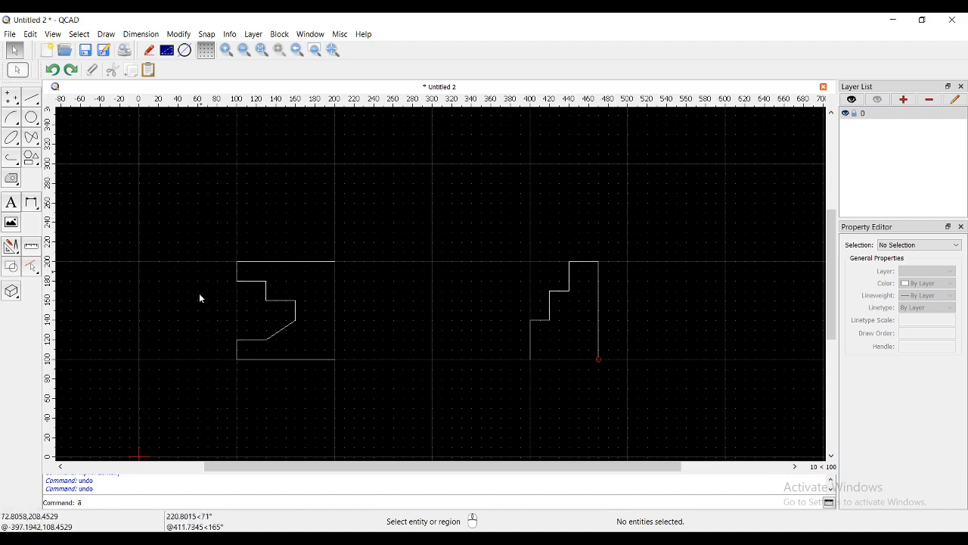
scroll(198, 316, "up", 3)
middle_click_drag(326, 291, 271, 291)
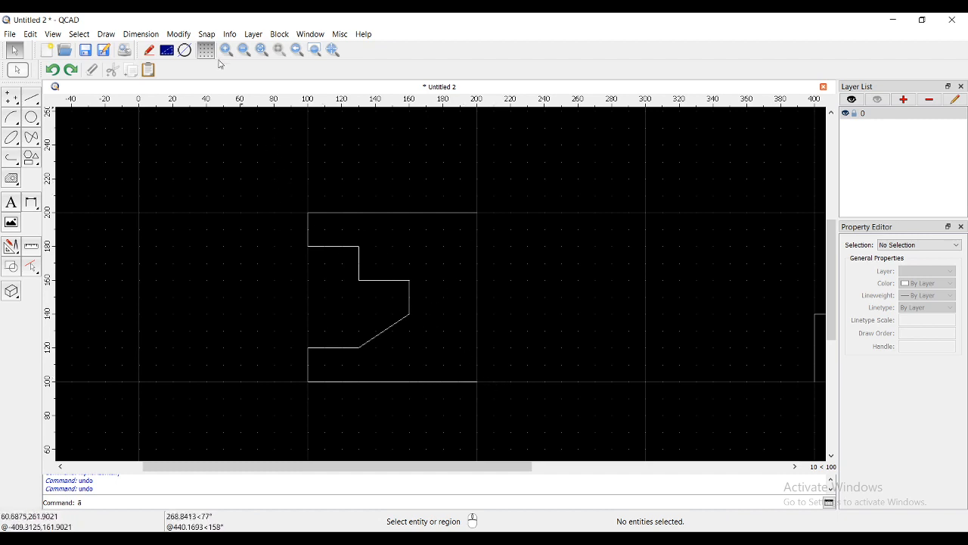
left_click(179, 35)
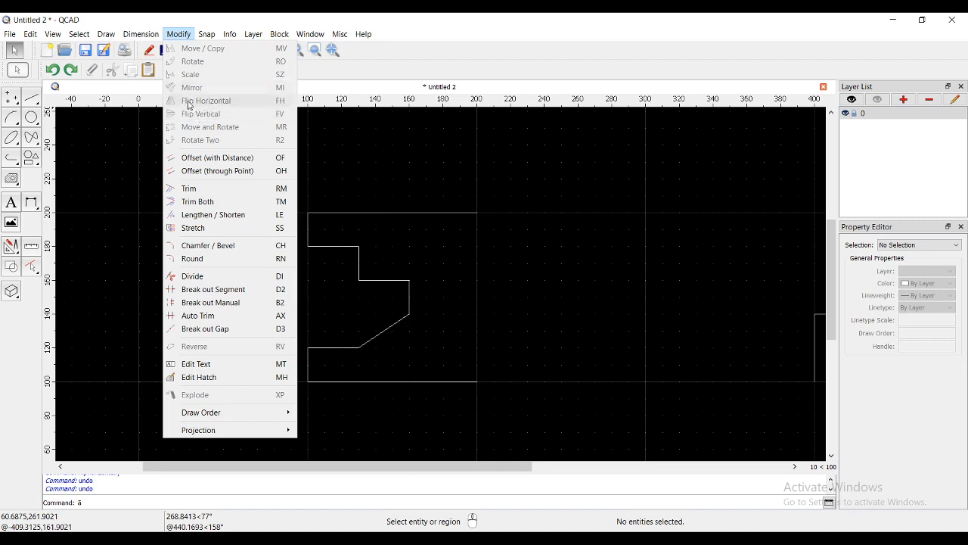
left_click(336, 166)
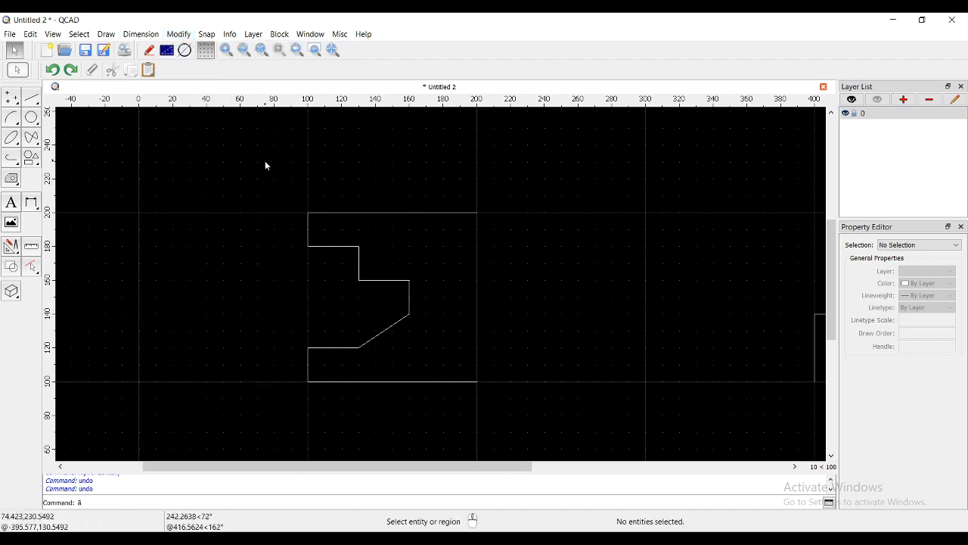
left_click_drag(265, 161, 523, 408)
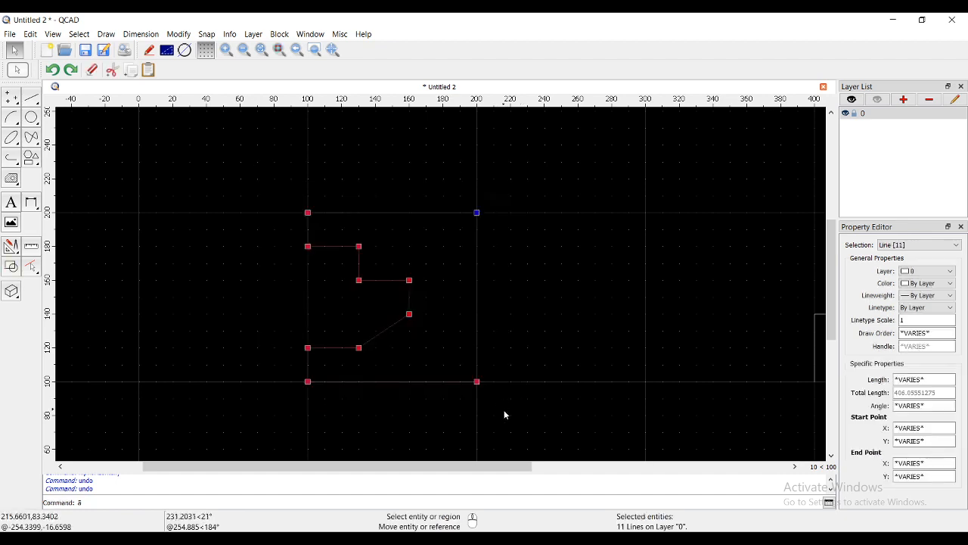
left_click(179, 34)
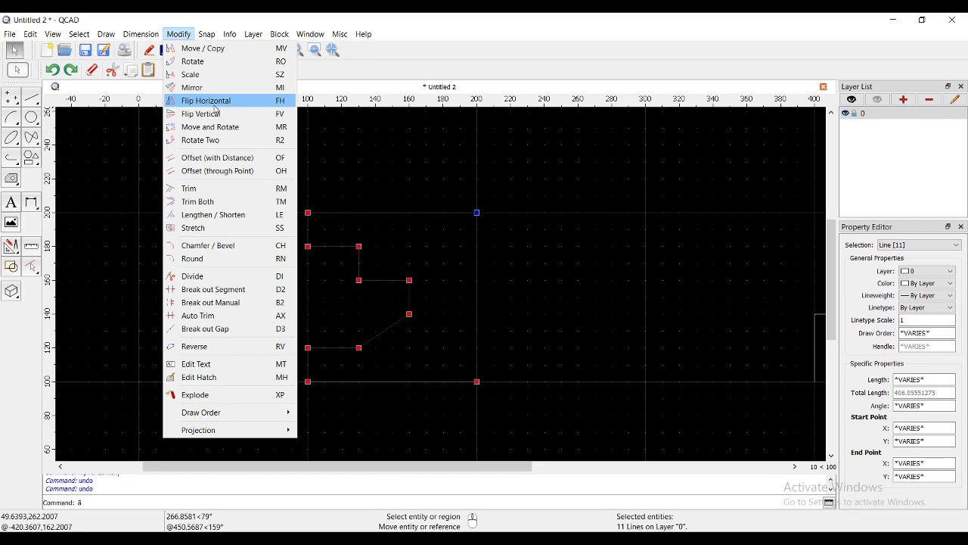
left_click(214, 104)
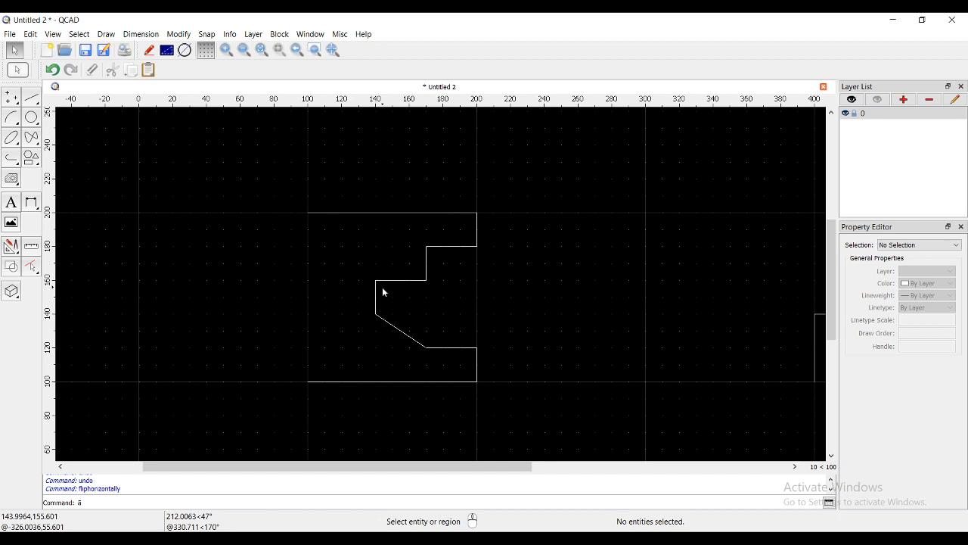
key("ctrl+z")
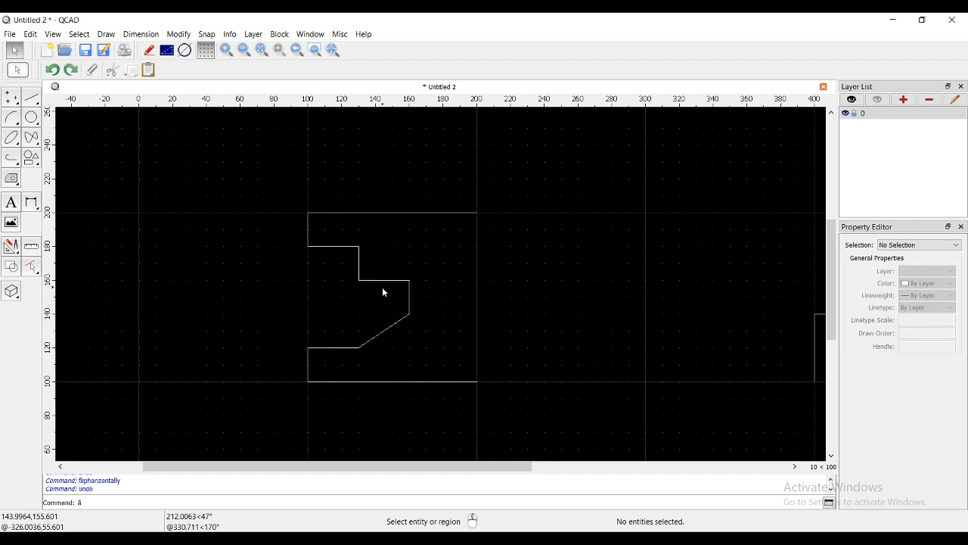
key("ctrl+shift+z")
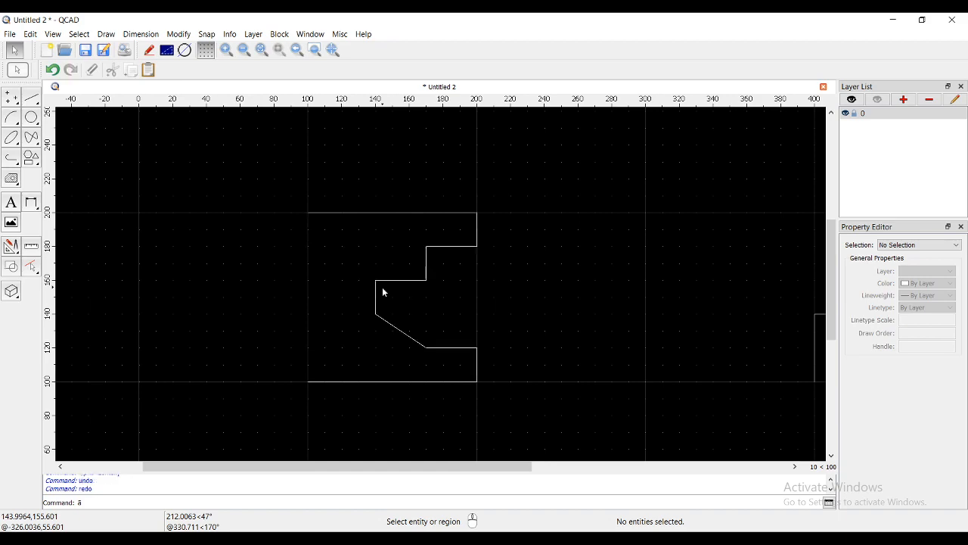
- Flip all lines of the stair-shaped profile between x = 400 and x = 470 vertically
scroll(447, 267, "down", 2)
middle_click_drag(490, 270, 244, 229)
left_click_drag(404, 155, 574, 338)
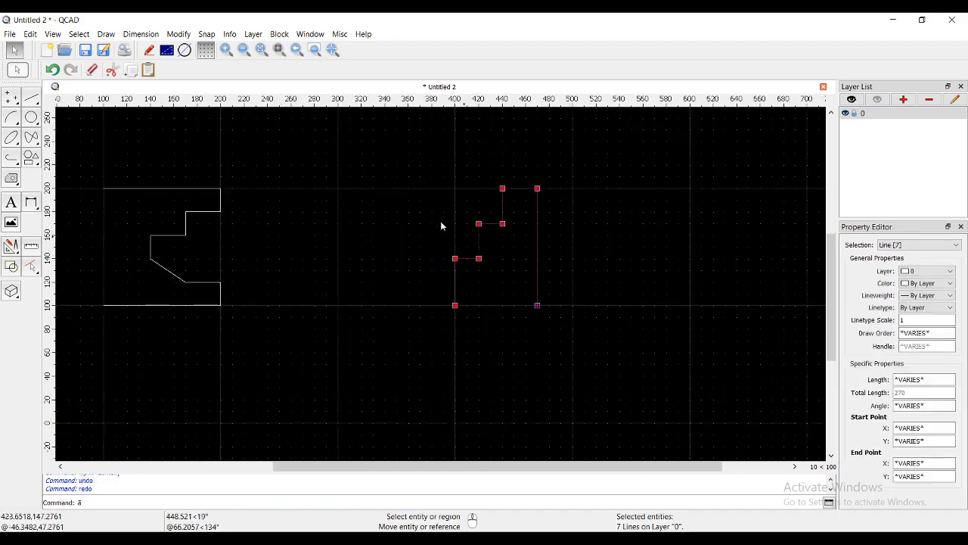
left_click(179, 34)
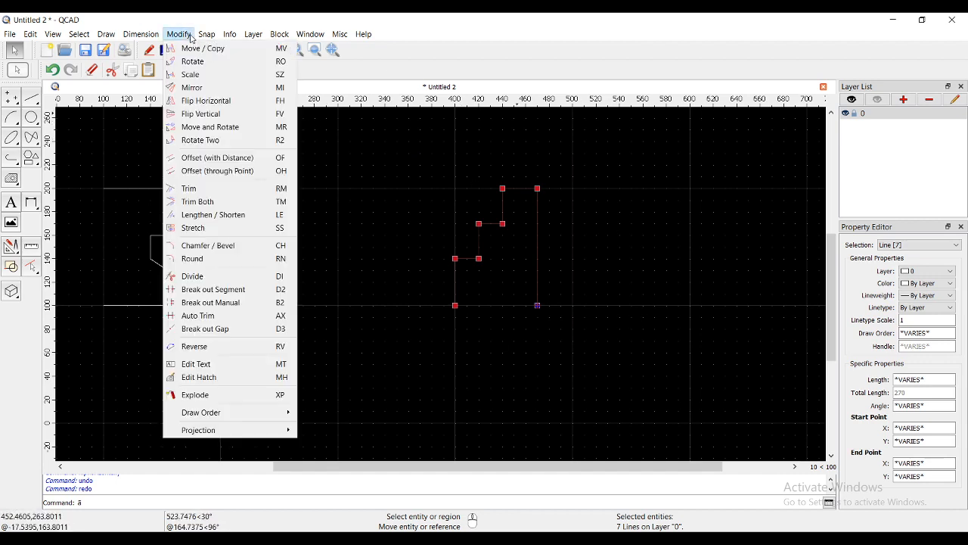
left_click(219, 114)
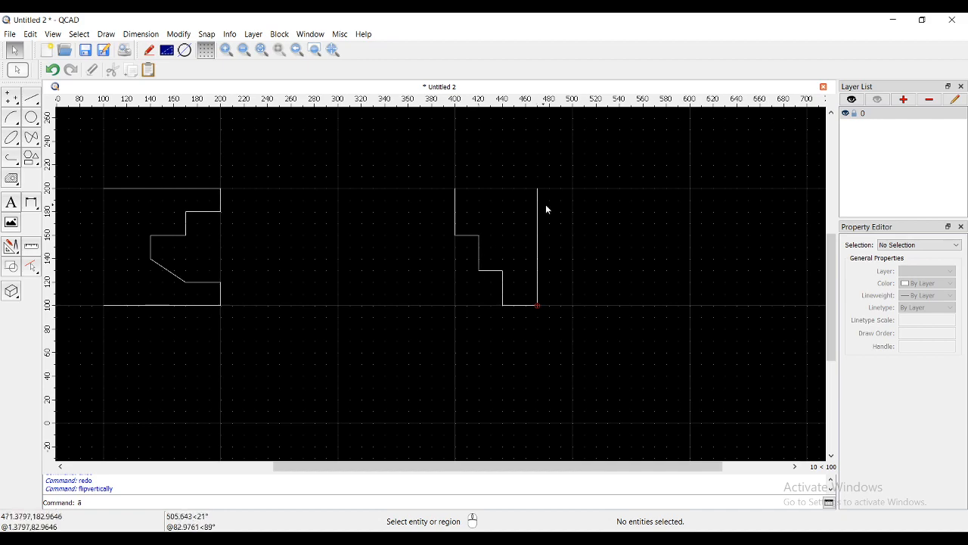
scroll(546, 203, "up", 2)
middle_click_drag(546, 201, 485, 211)
scroll(485, 212, "down", 4)
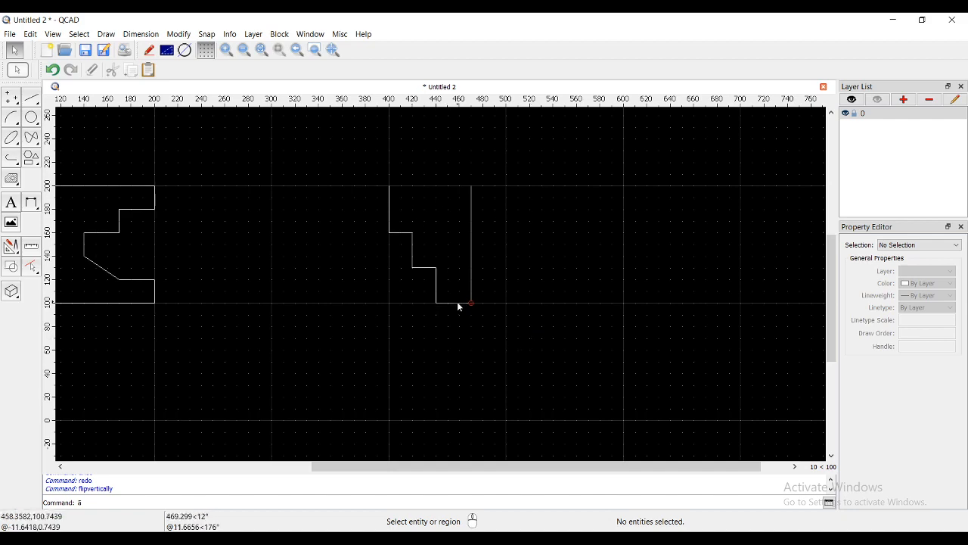
middle_click_drag(310, 292, 432, 293)
scroll(433, 293, "down", 1)
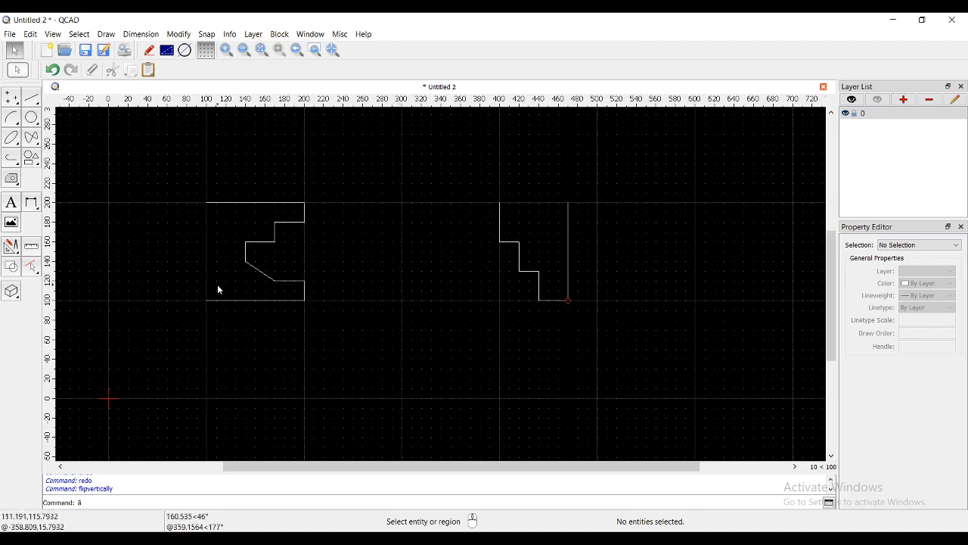
left_click(15, 251)
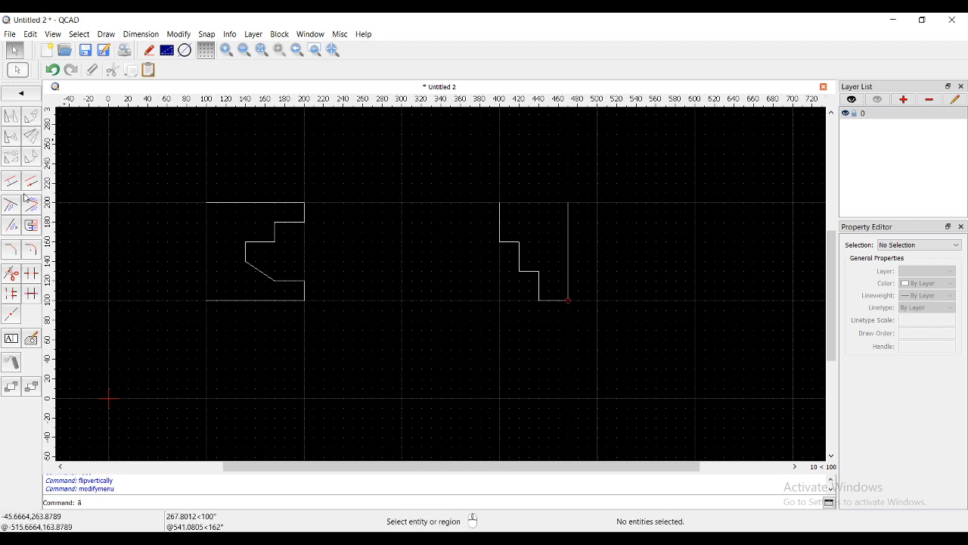
left_click(179, 34)
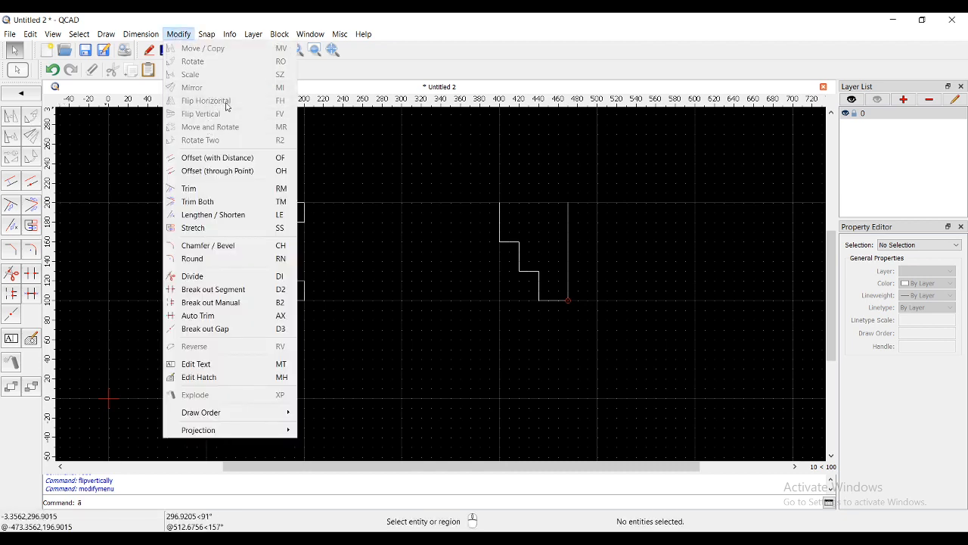
left_click(378, 254)
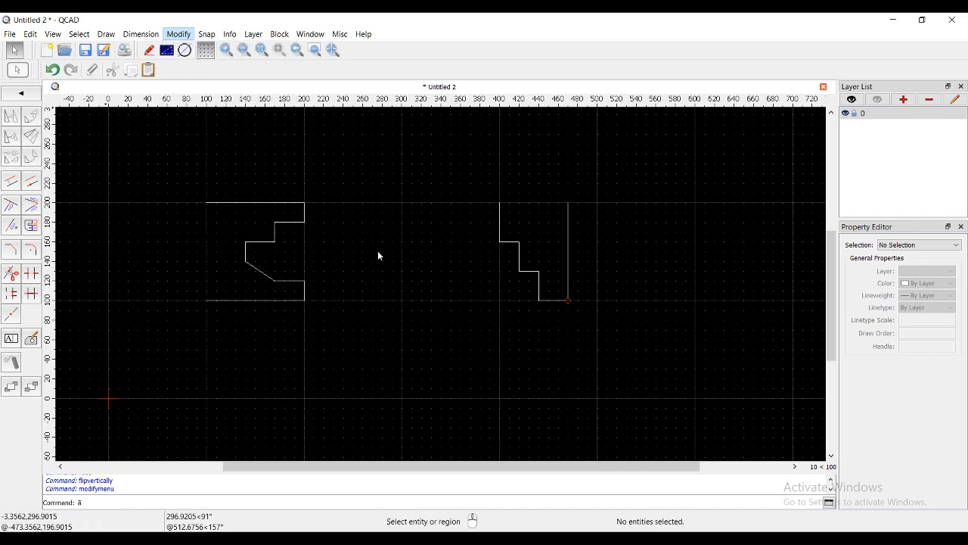
- Undo the vertical flip of the stair-shaped profile and the horizontal flip of the notched profile
key("ctrl+z")
key("ctrl+z")
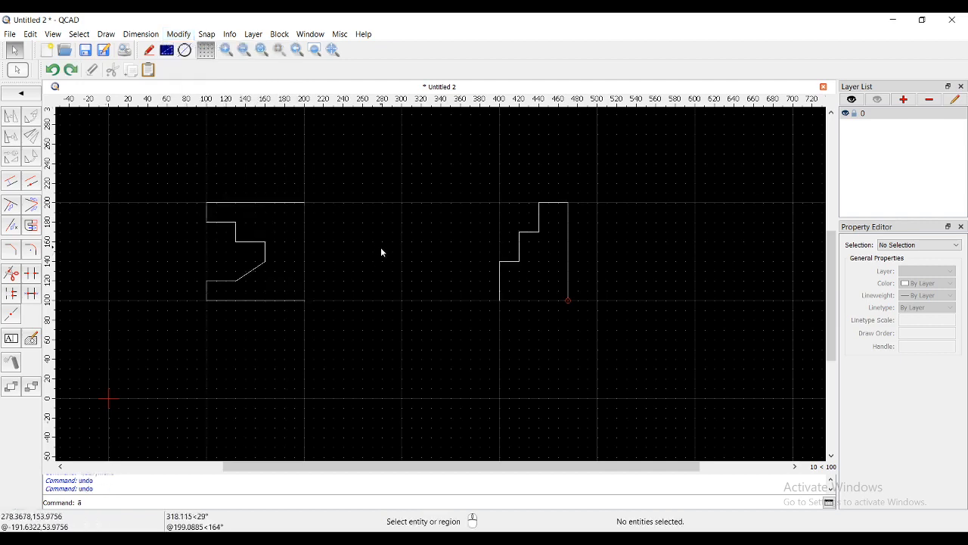
- Draw a vertical line from (200, 240) to (200, 60) through the open ends of the notched profile
middle_click_drag(220, 279, 359, 313)
scroll(358, 313, "up", 2)
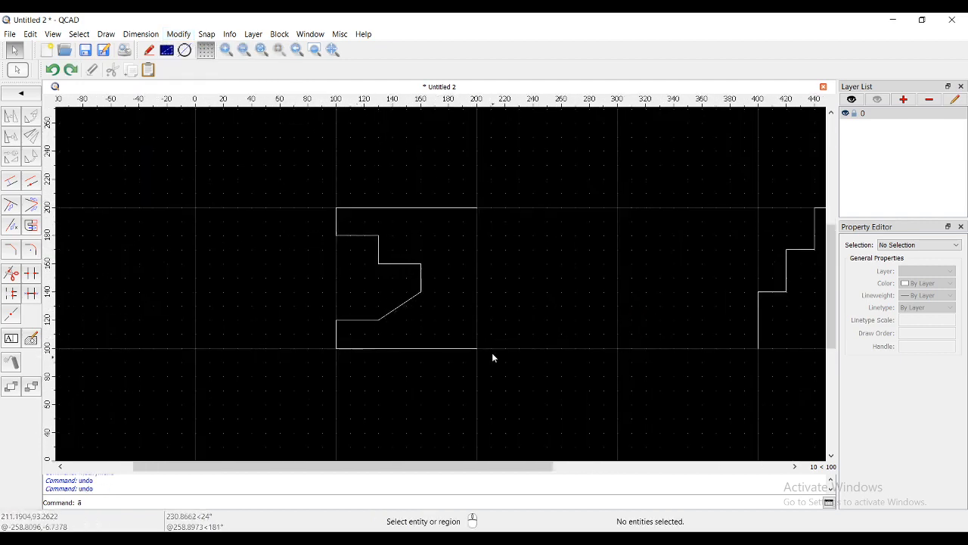
middle_click_drag(493, 356, 422, 351)
left_click(18, 96)
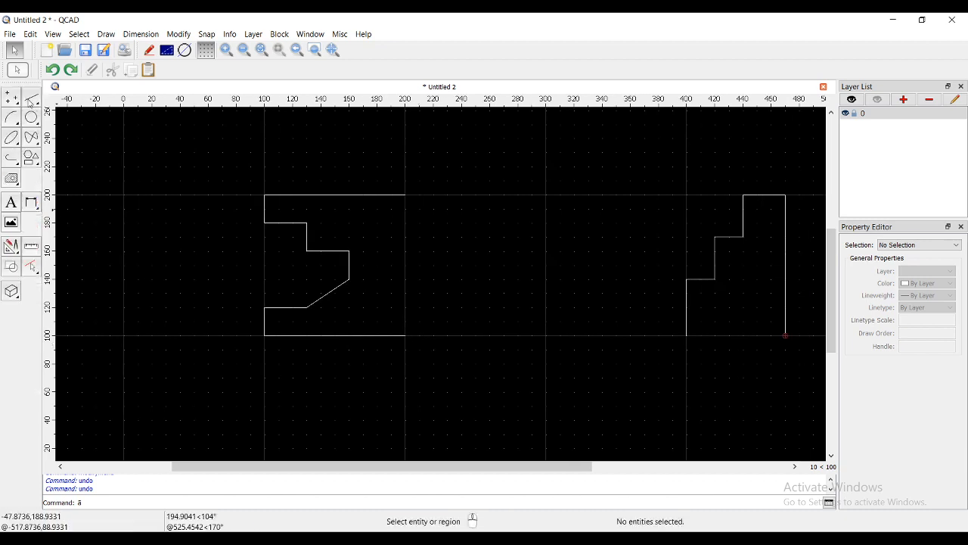
left_click(31, 98)
left_click(13, 118)
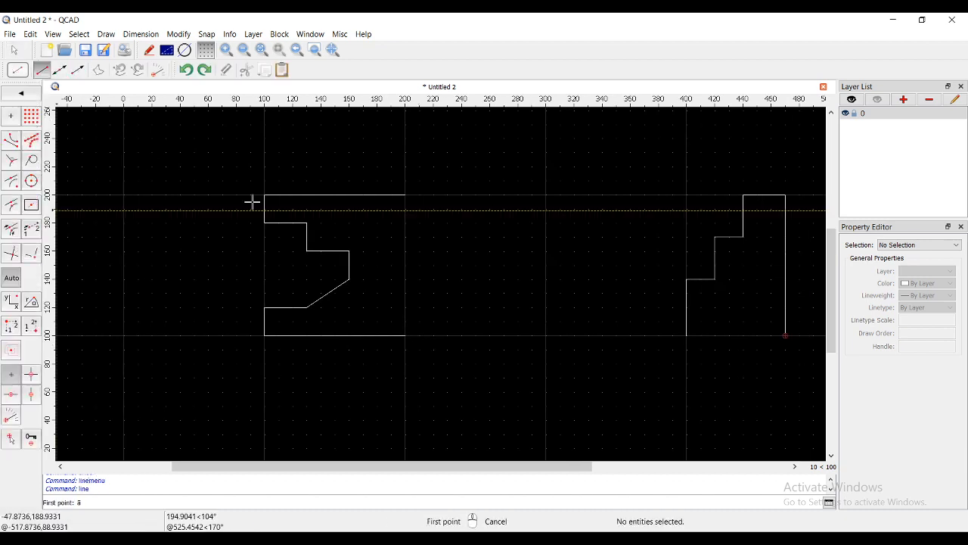
left_click(406, 139)
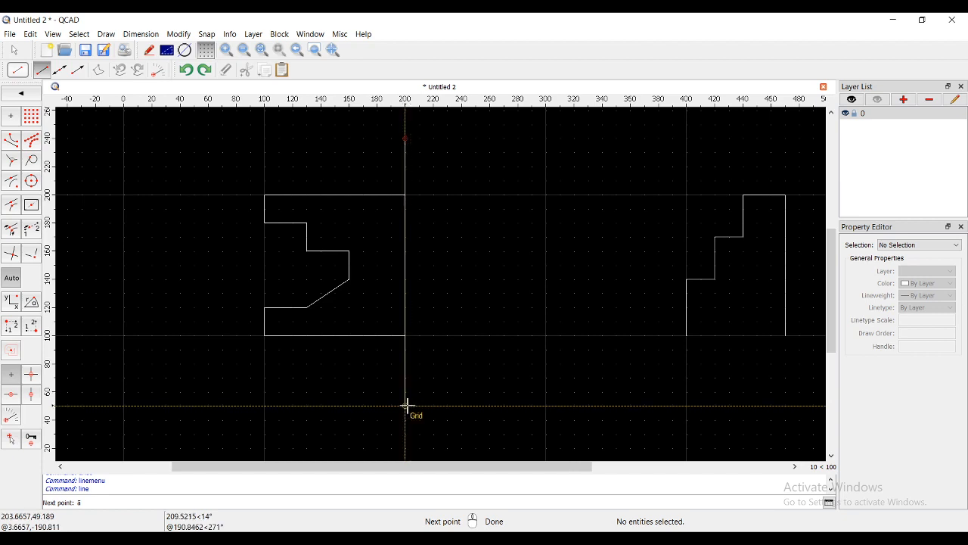
left_click(406, 391)
right_click(408, 290)
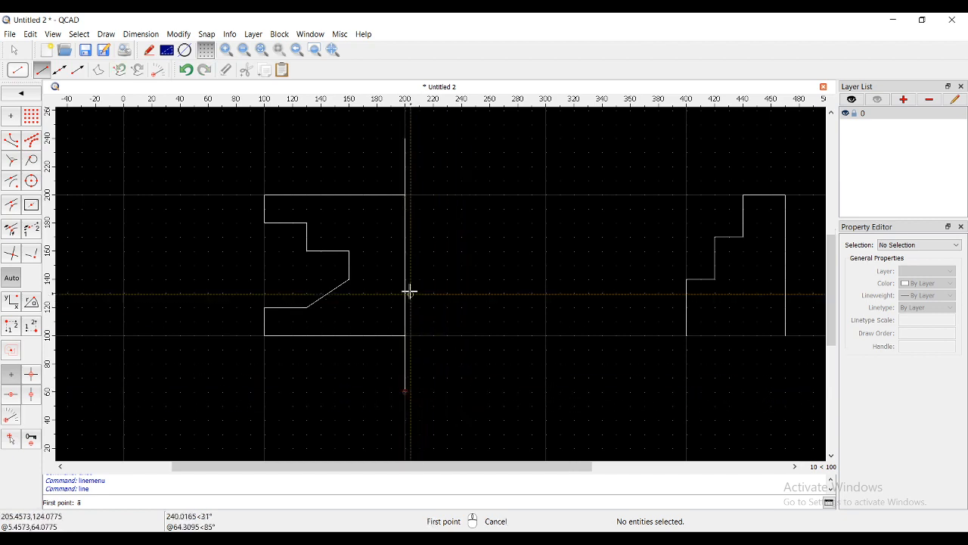
right_click(406, 284)
- Set the vertical line's linetype to ISO dash with a linetype scale of 5
left_click(405, 284)
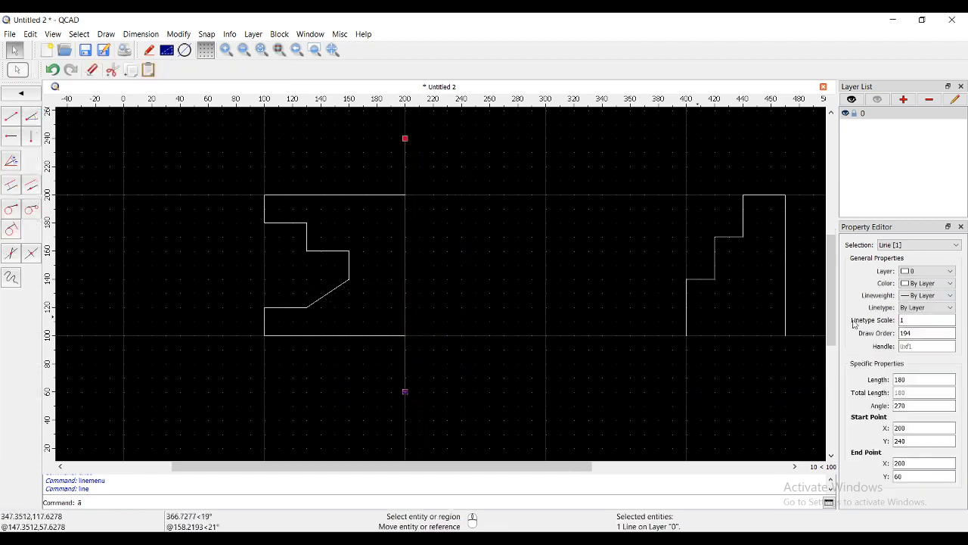
left_click(942, 307)
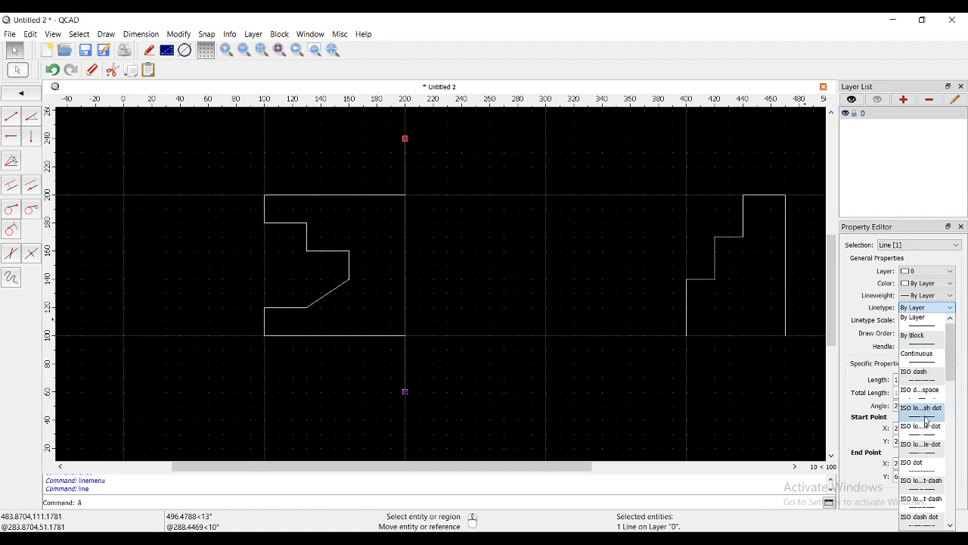
left_click(916, 371)
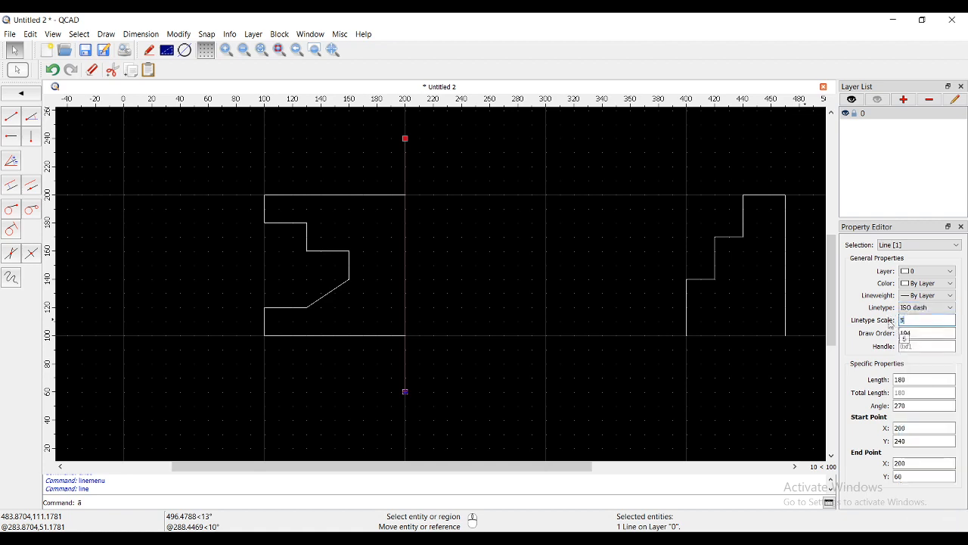
left_click(558, 287)
right_click(554, 280)
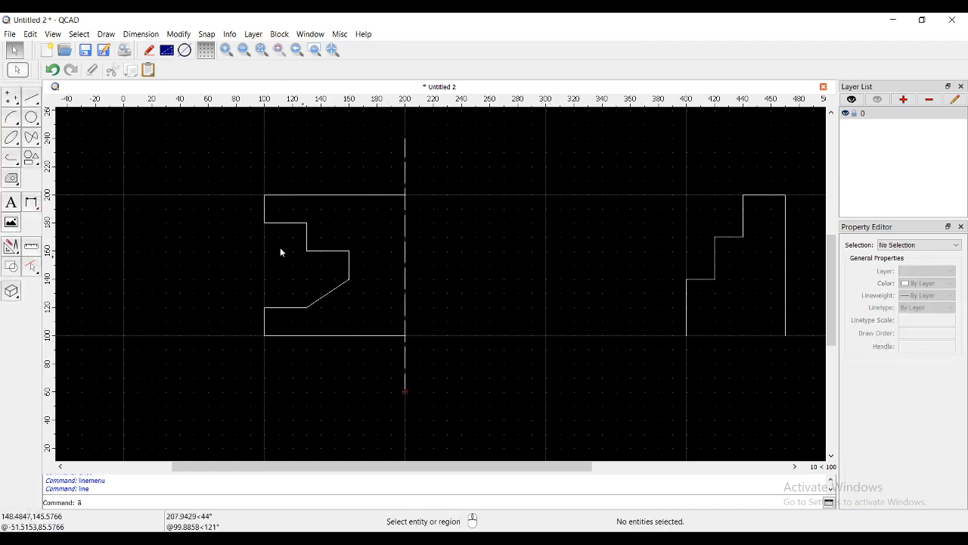
- Mirror the notched profile's lines about the dashed line, with the axis from (200, 60) to (200, 240), keeping the original
left_click(180, 35)
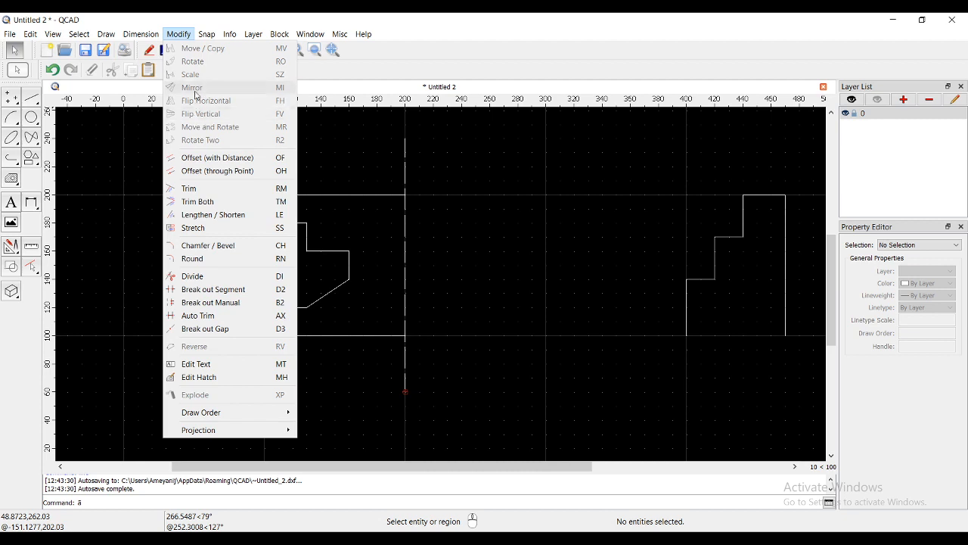
left_click(328, 148)
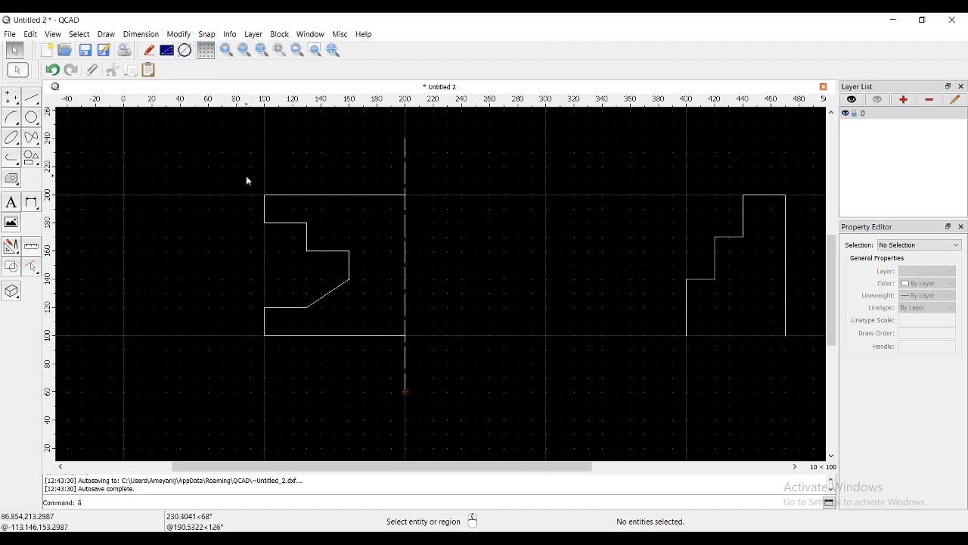
left_click_drag(242, 177, 424, 355)
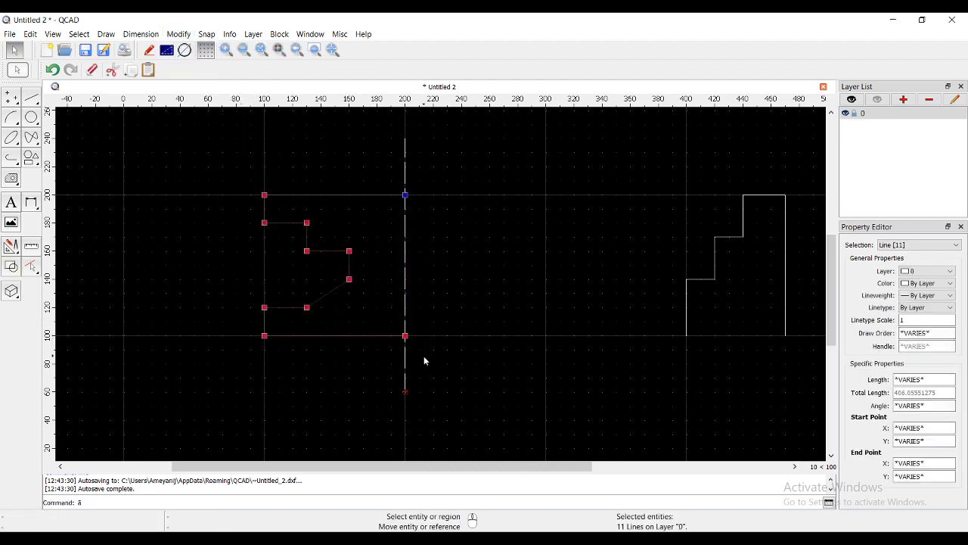
left_click(179, 34)
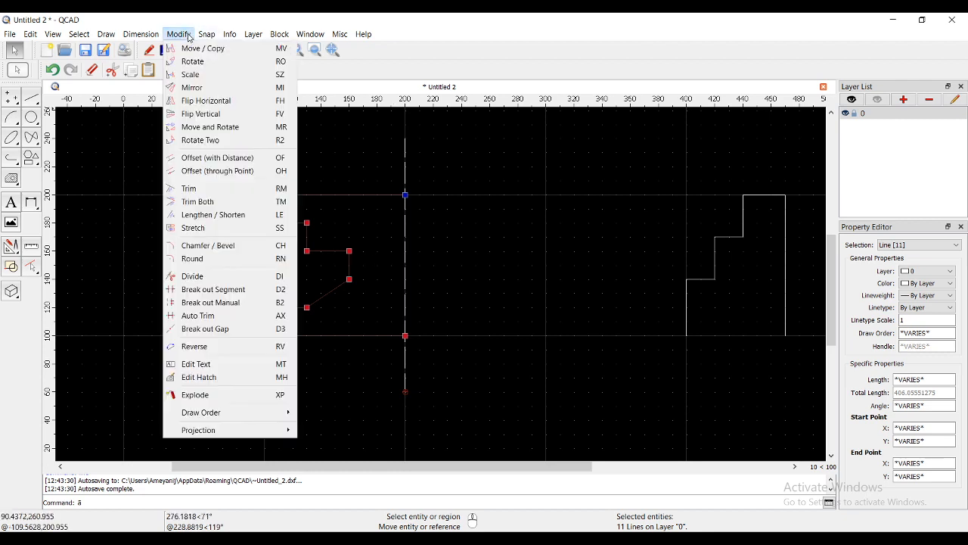
left_click(192, 87)
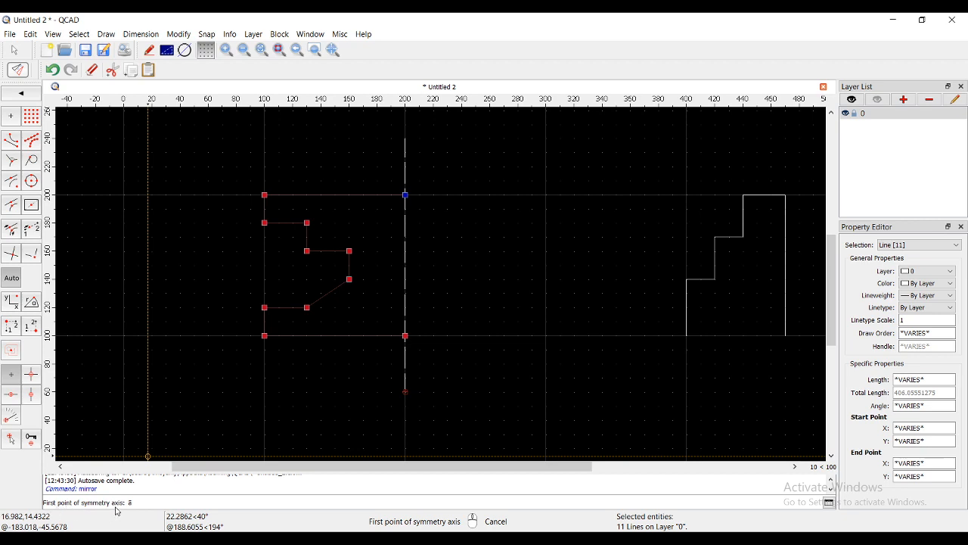
left_click(403, 391)
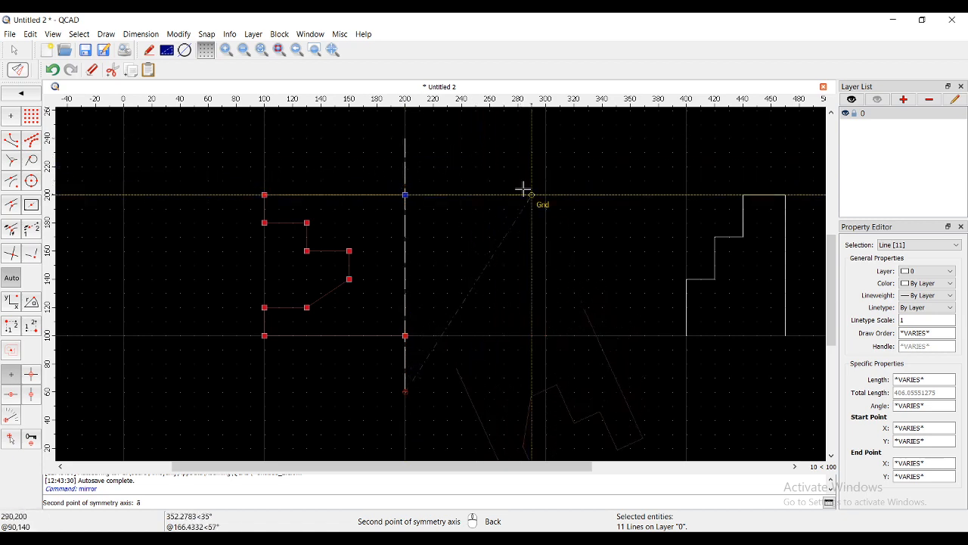
left_click(404, 136)
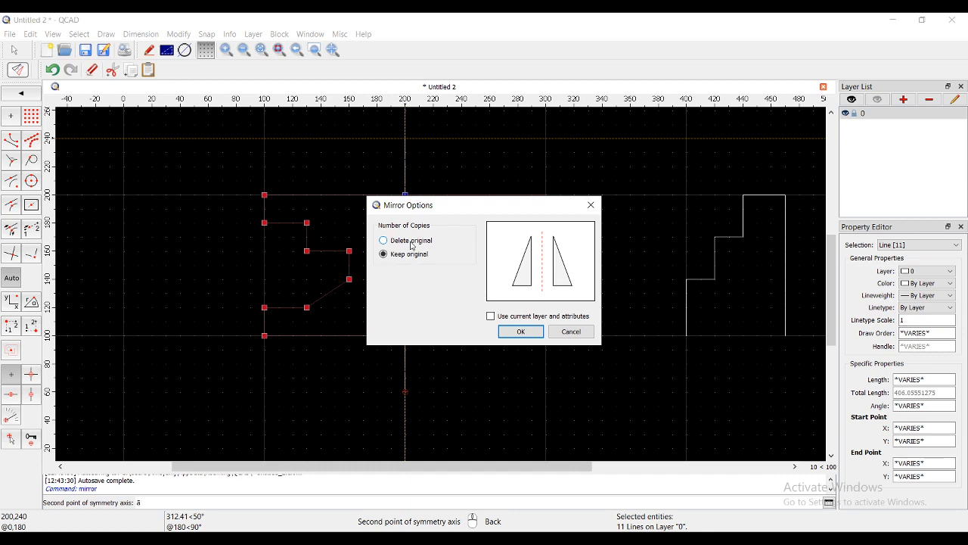
left_click(511, 333)
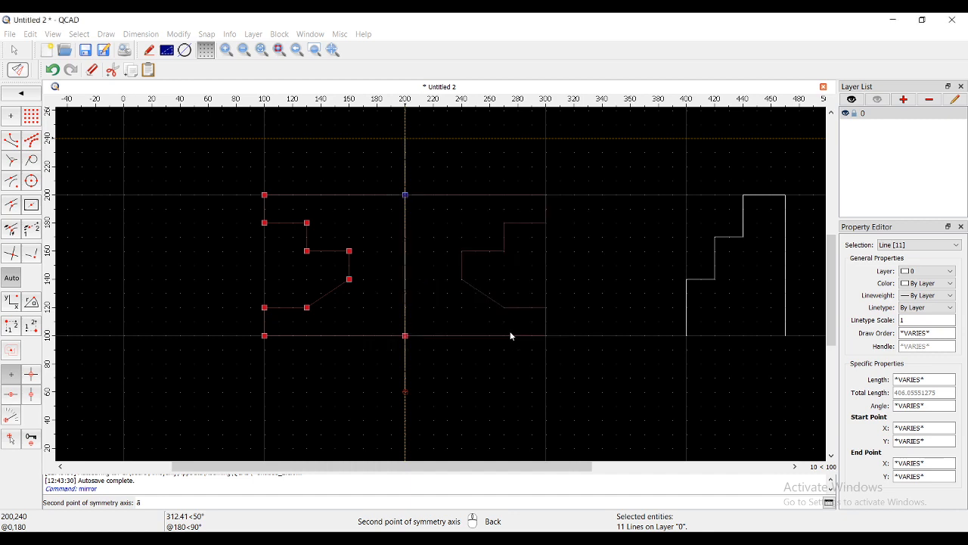
- Undo the last mirror of the notched profile
key("Escape")
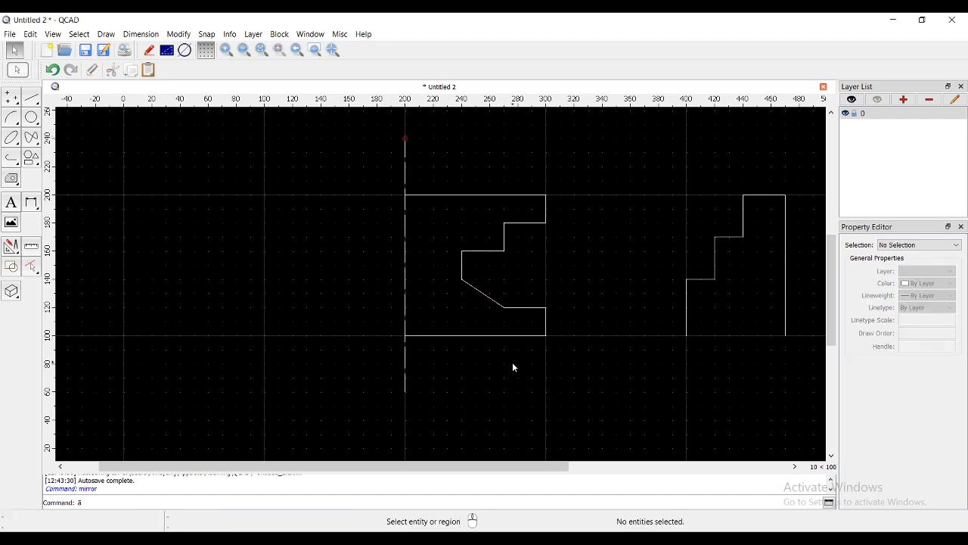
key("ctrl+z")
- Try to mirror the notched profile with both axis points at (200, 60), keeping the original, and undo it
left_click_drag(239, 184, 446, 343)
left_click(178, 34)
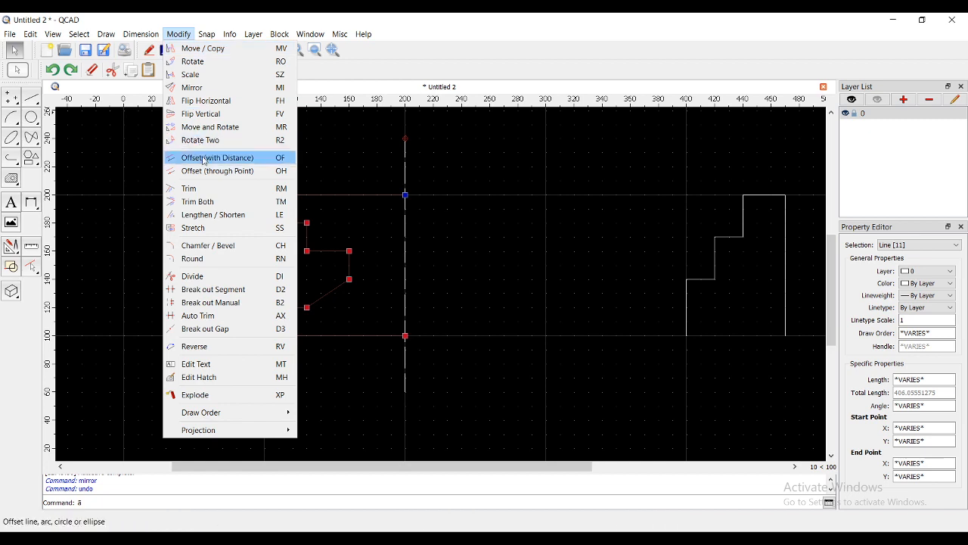
left_click(218, 87)
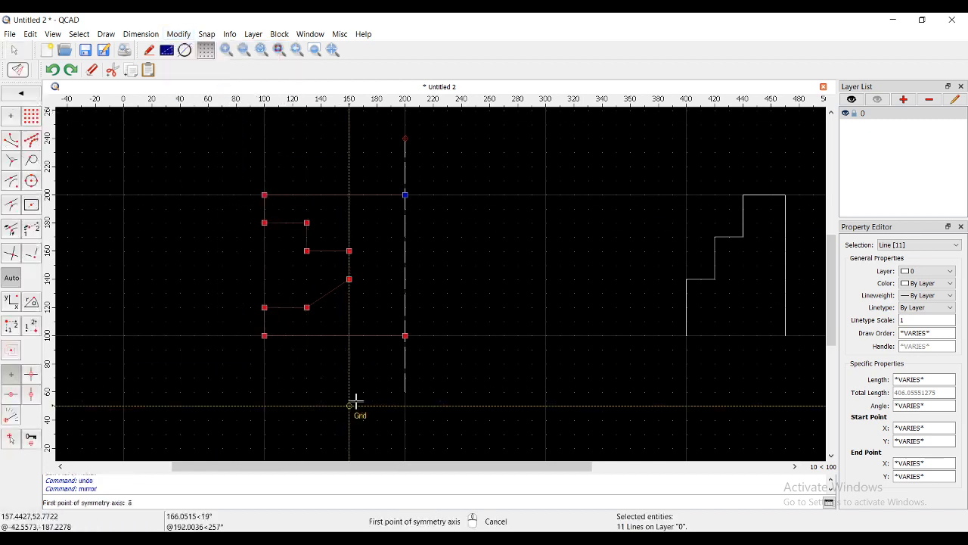
double_click(404, 392)
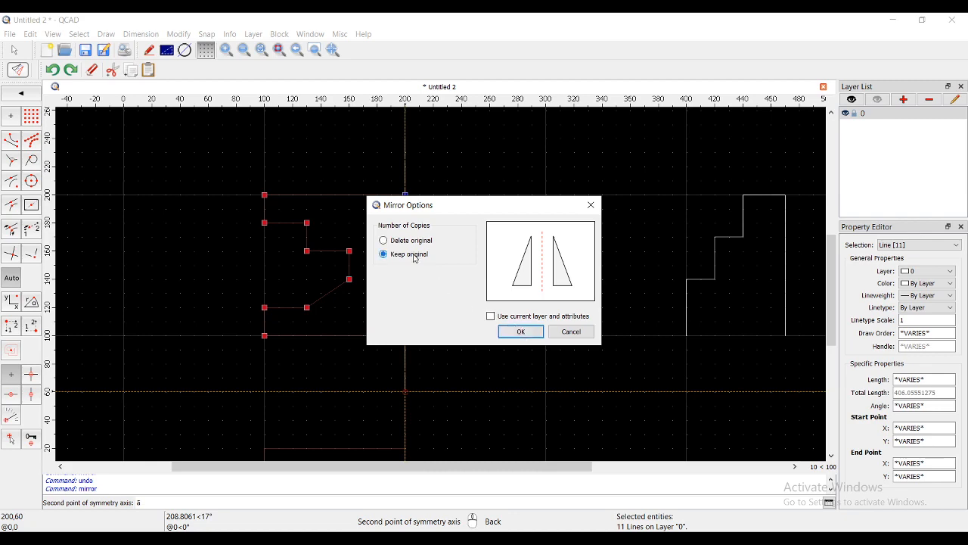
left_click(521, 332)
scroll(419, 289, "down", 3)
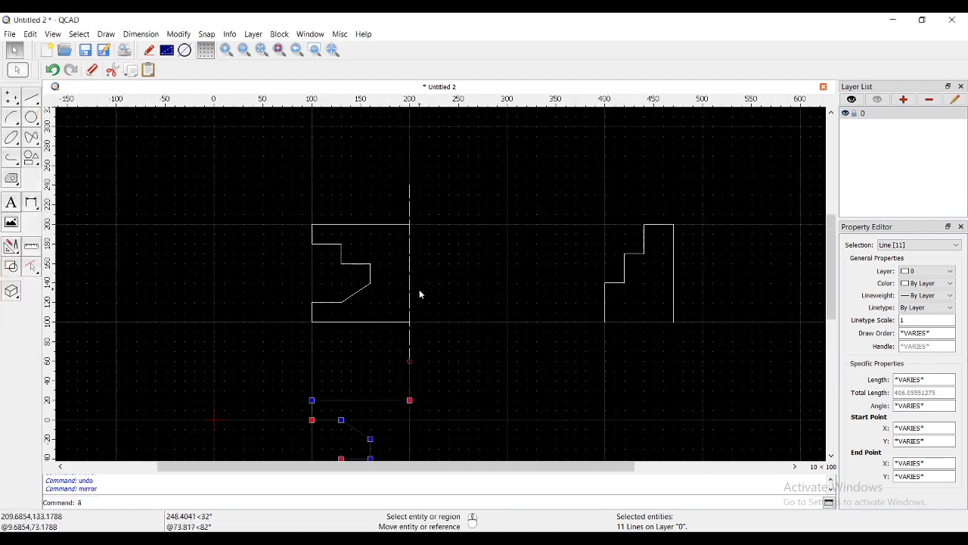
key("ctrl+z")
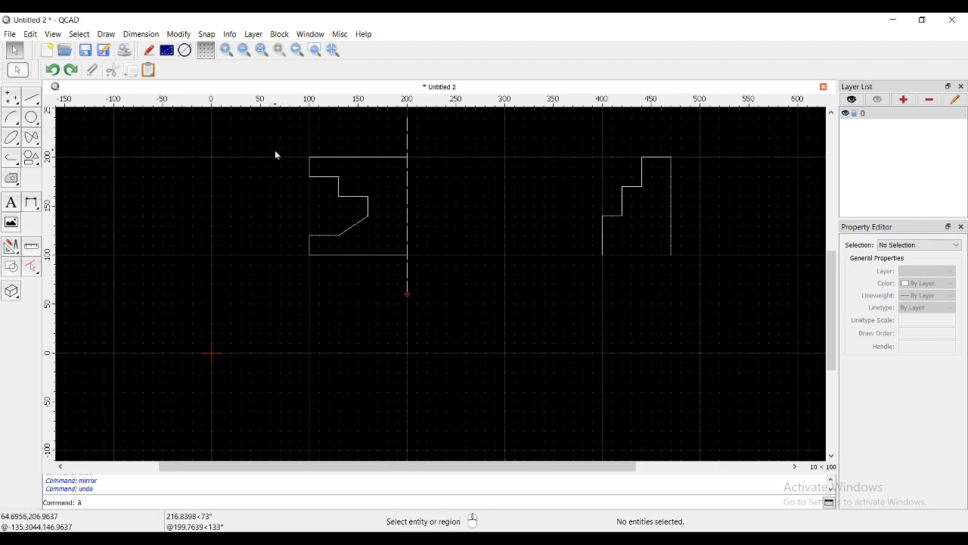
- Mirror the notched profile about the dashed line, with the axis from (200, 60) to (200, 240), keeping the original
left_click_drag(288, 145, 431, 263)
left_click(178, 34)
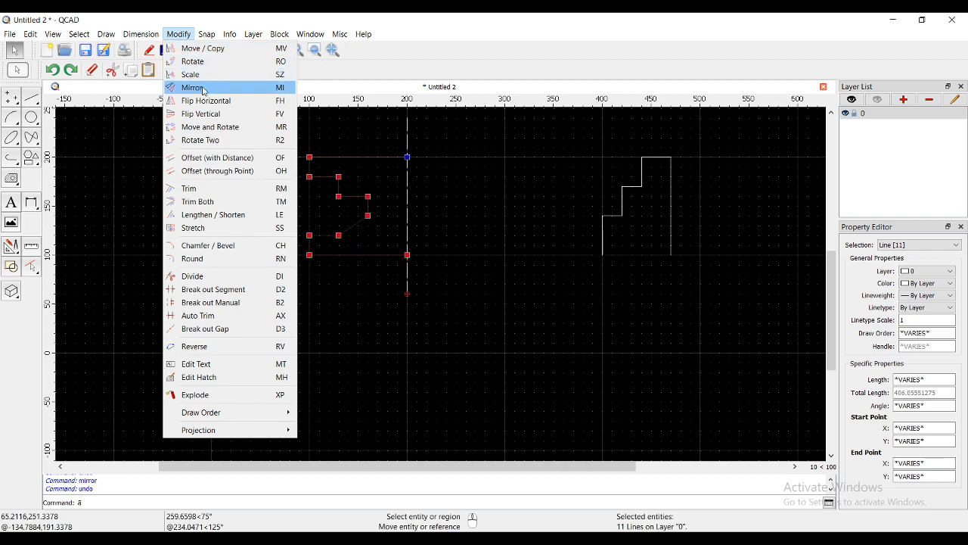
left_click(204, 89)
middle_click_drag(352, 361, 330, 410)
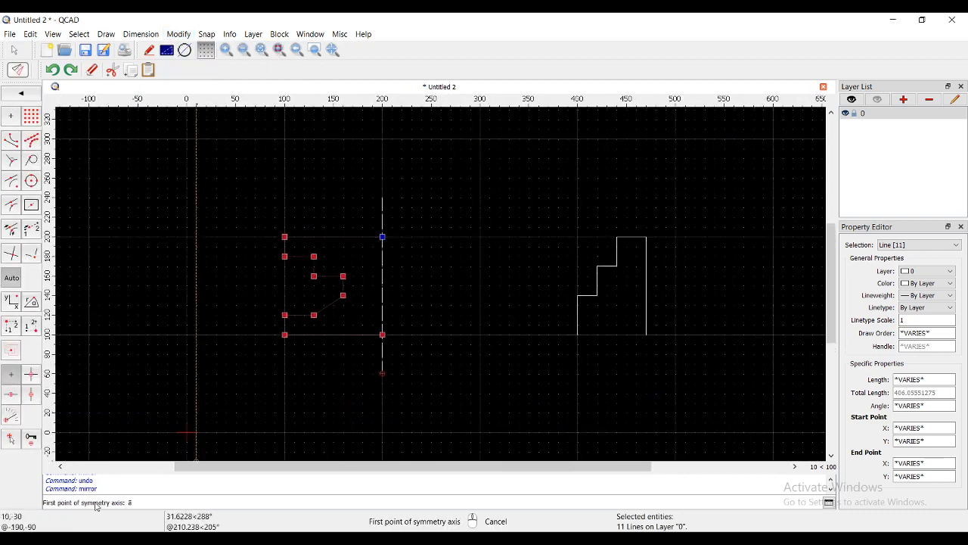
left_click(382, 374)
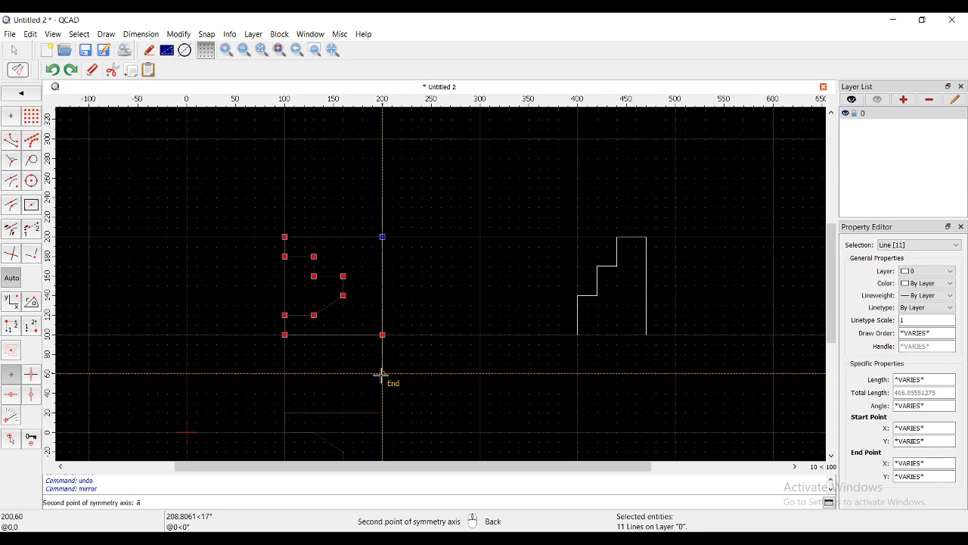
left_click(382, 197)
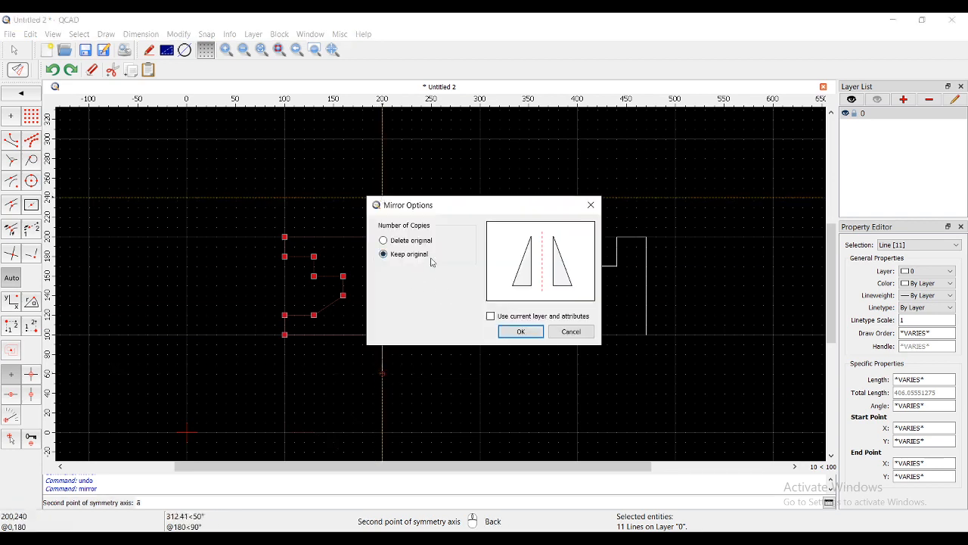
left_click(521, 332)
key("Escape")
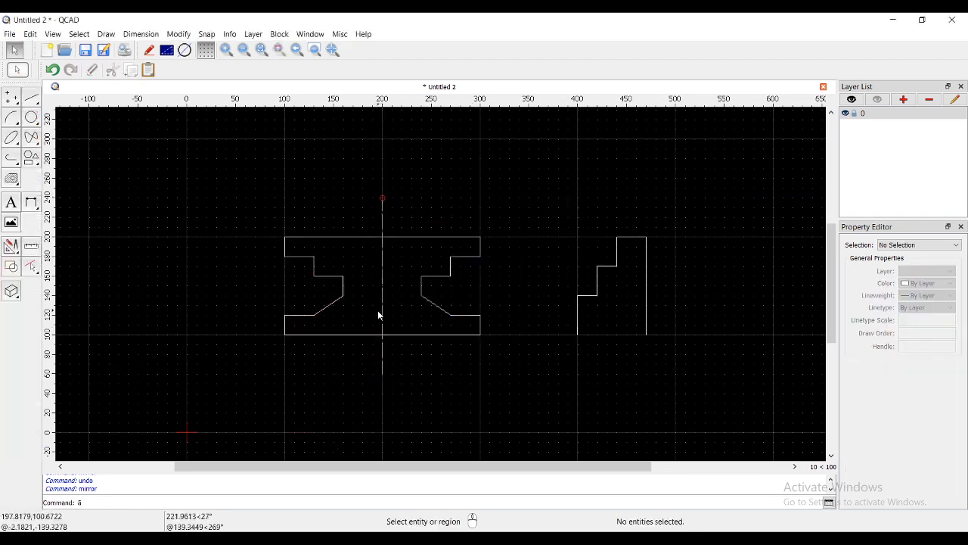
- Mirror the stair-shaped profile about a horizontal axis snapped to the grid from (380, 100) to (500, 100), keeping the original
scroll(394, 287, "up", 1)
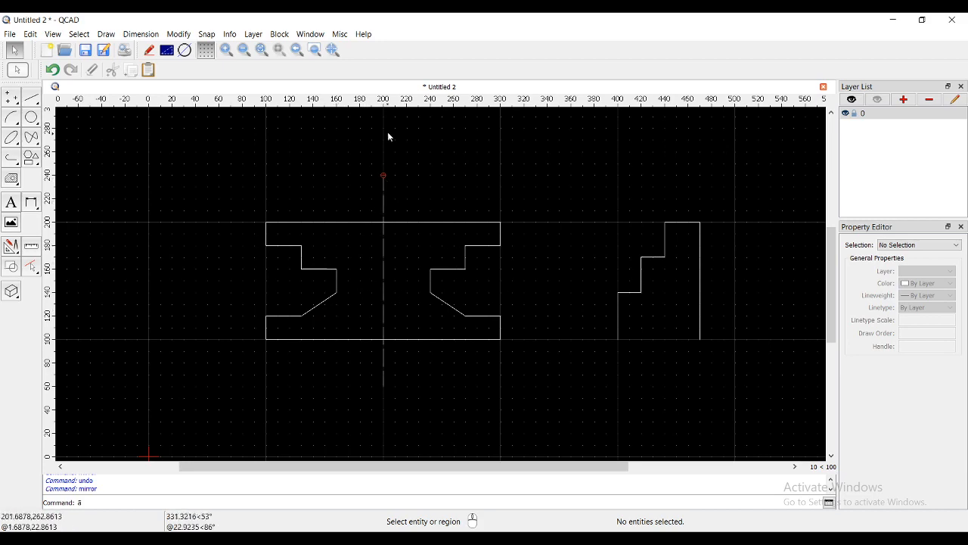
middle_click_drag(497, 322, 389, 290)
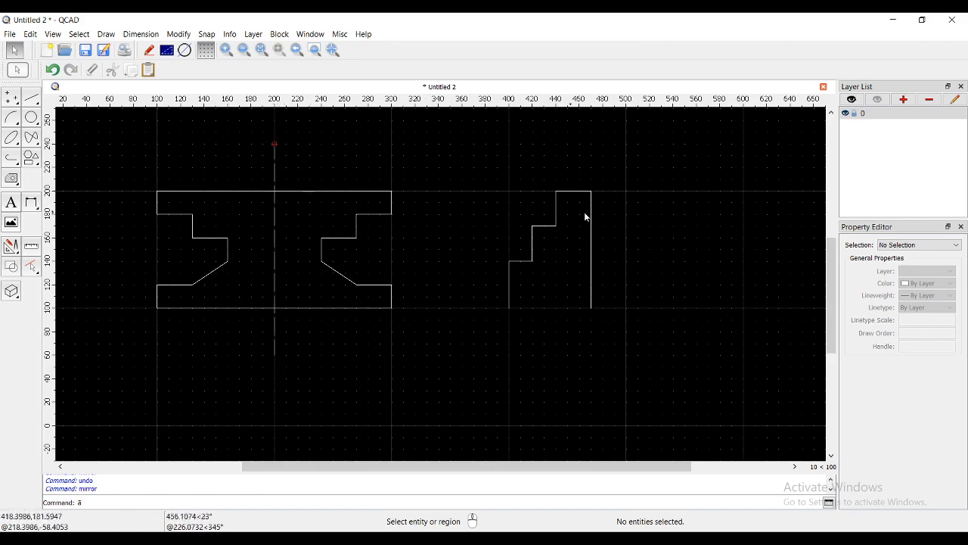
scroll(591, 217, "up", 1)
middle_click_drag(591, 218, 535, 238)
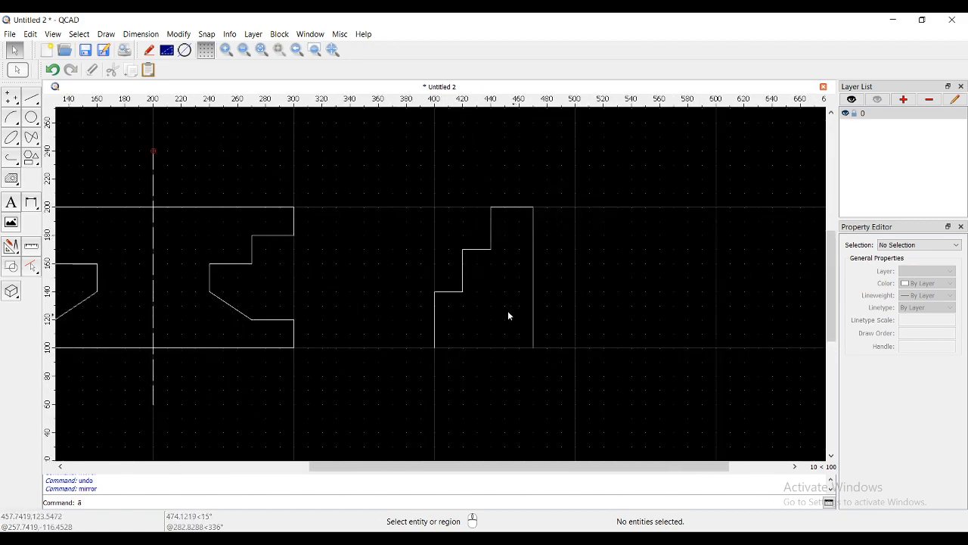
middle_click_drag(508, 311, 444, 260)
scroll(490, 279, "down", 2)
scroll(434, 246, "up", 1)
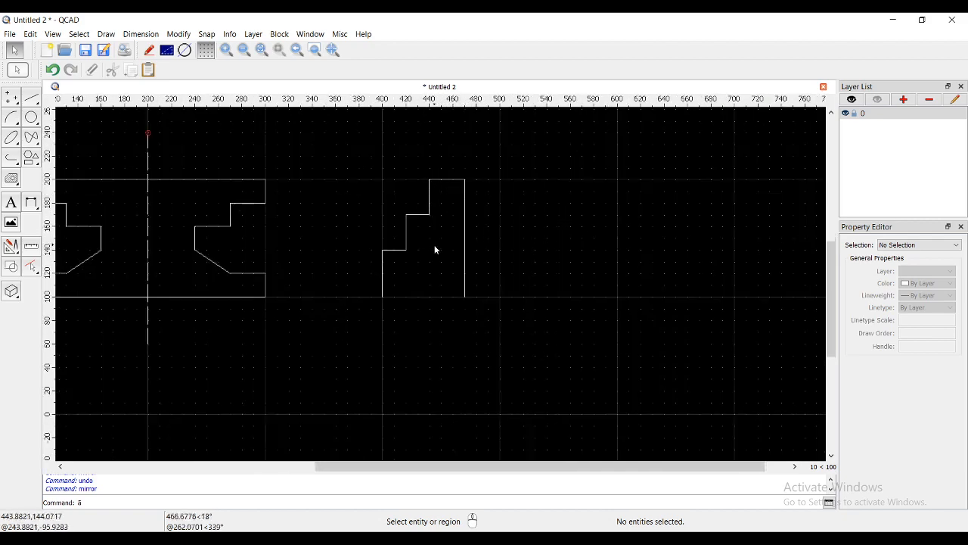
scroll(435, 249, "up", 1)
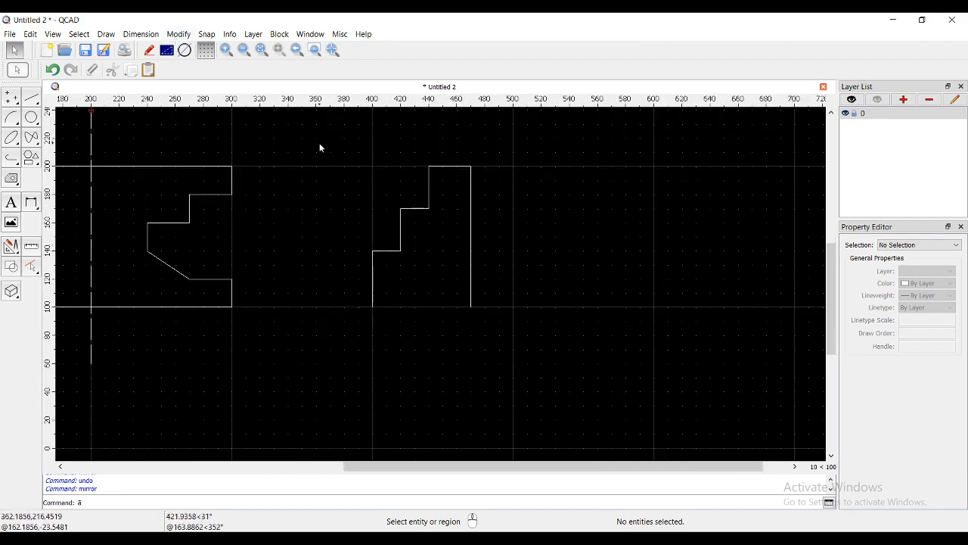
left_click_drag(319, 143, 509, 335)
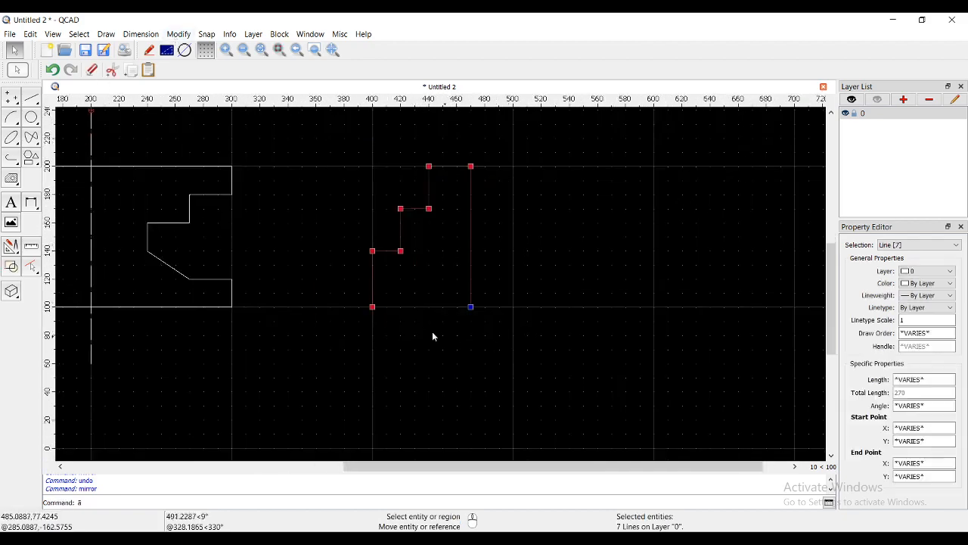
left_click(179, 34)
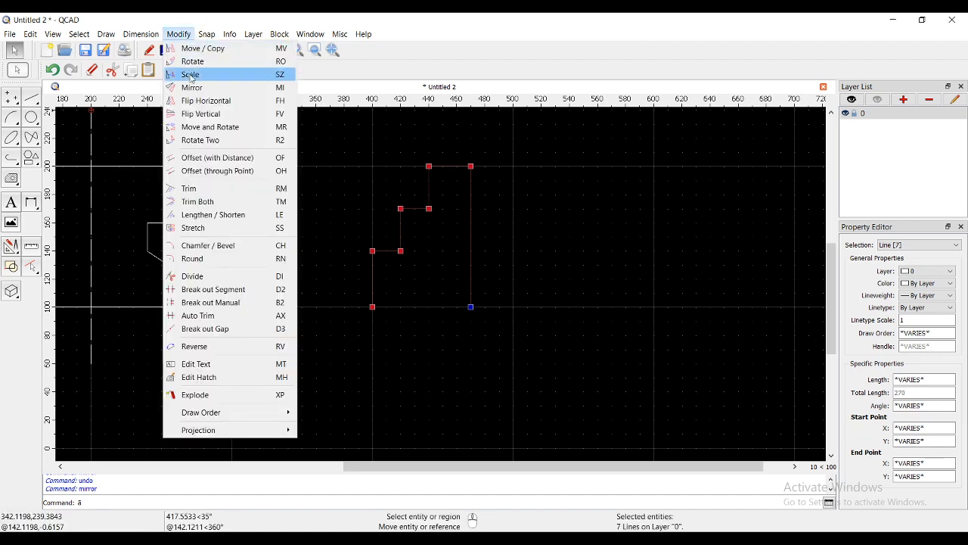
left_click(194, 87)
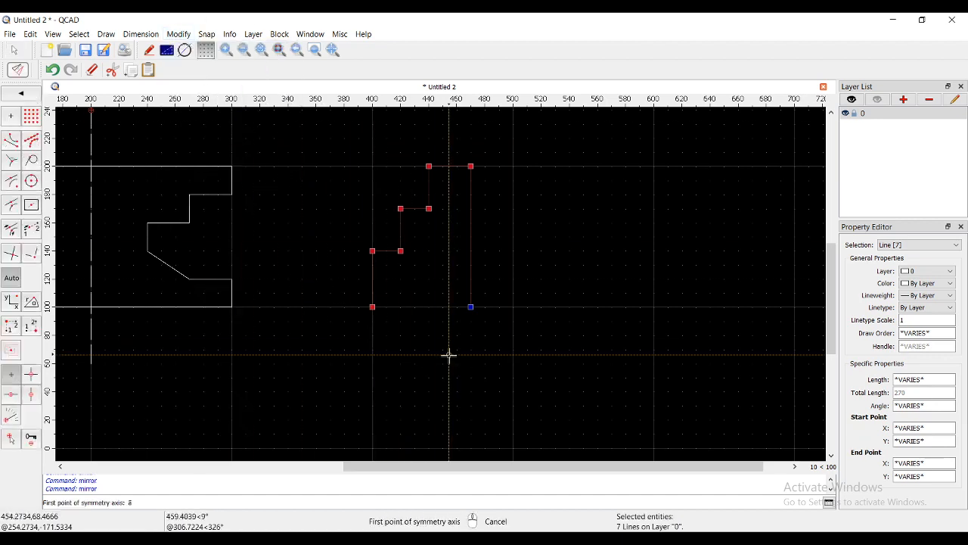
left_click(34, 119)
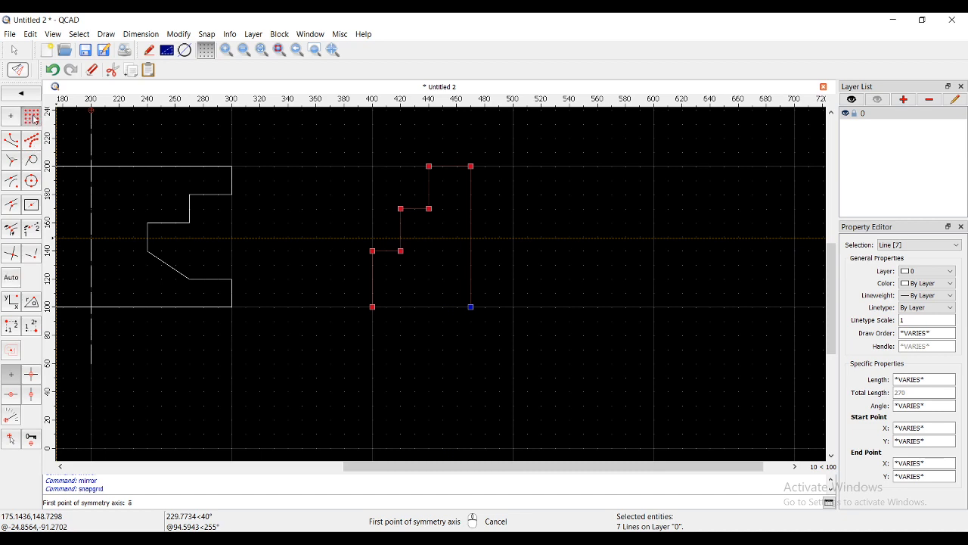
left_click(344, 308)
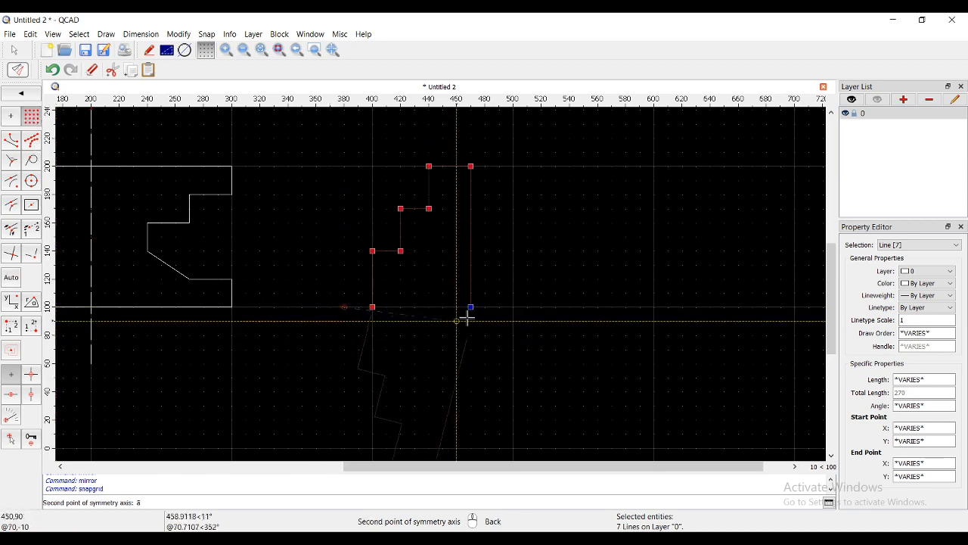
left_click(513, 306)
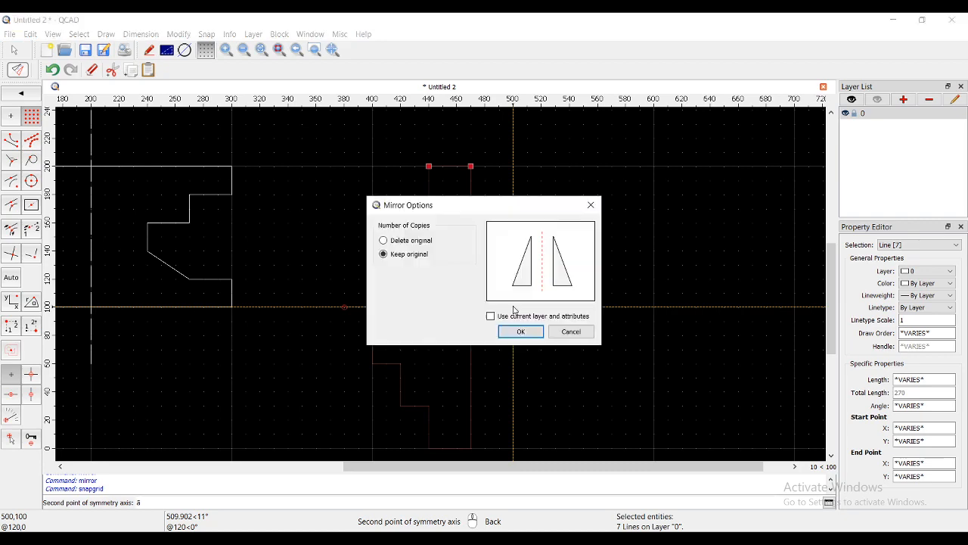
left_click(514, 331)
key("Escape")
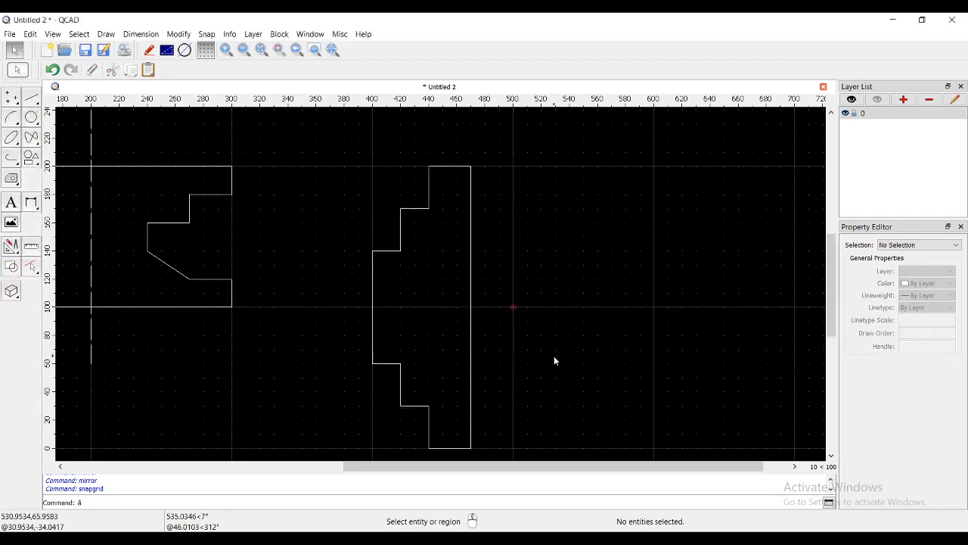
- Undo the mirror of the stair-shaped profile
middle_click_drag(495, 359, 567, 293)
key("ctrl+z")
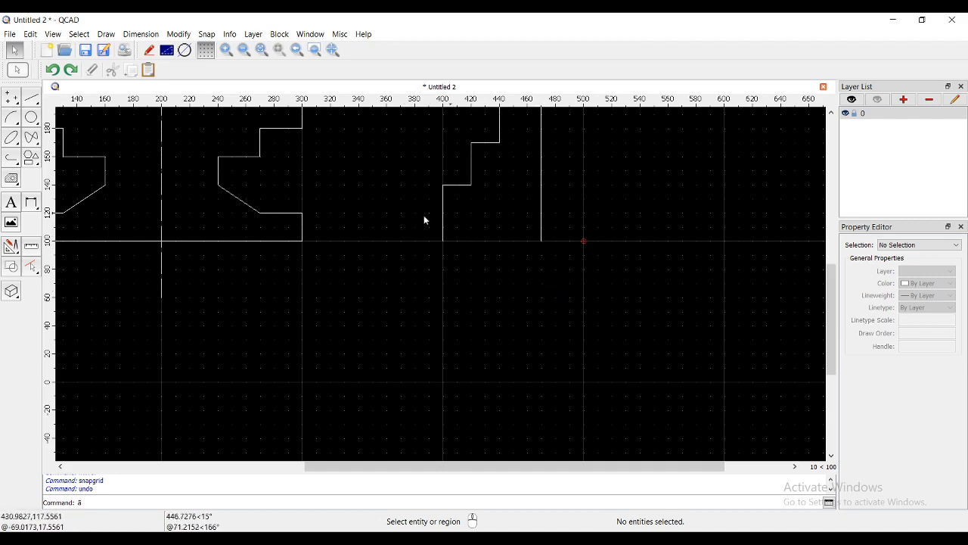
scroll(445, 301, "down", 2)
middle_click_drag(444, 301, 405, 331)
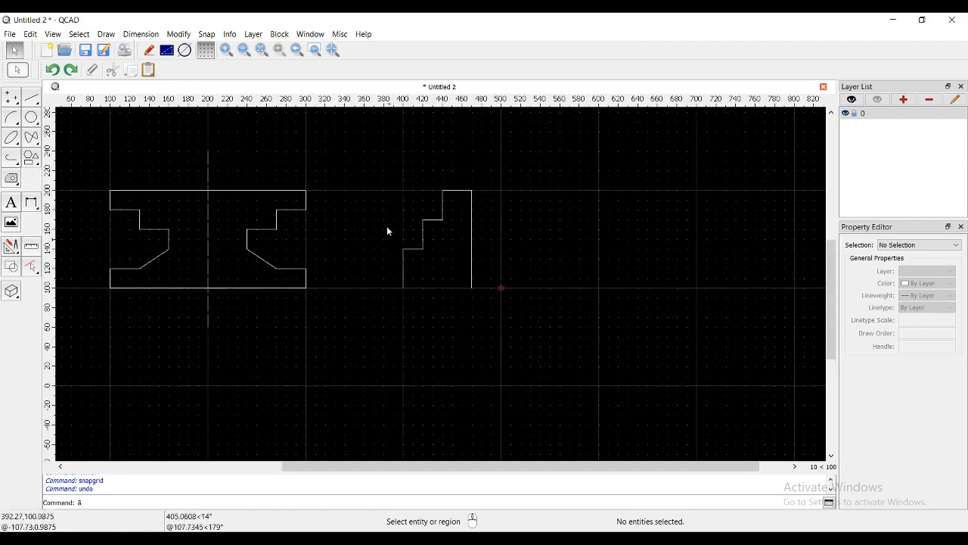
- Mirror the stair-shaped profile about a horizontal axis from (380, 80) to (490, 80), keeping the original
left_click_drag(375, 165, 504, 321)
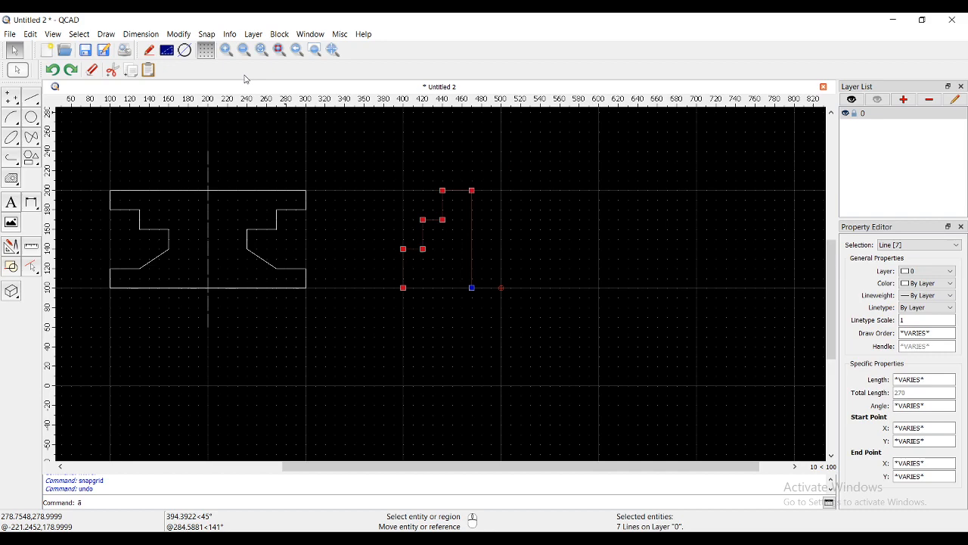
left_click(178, 34)
left_click(210, 97)
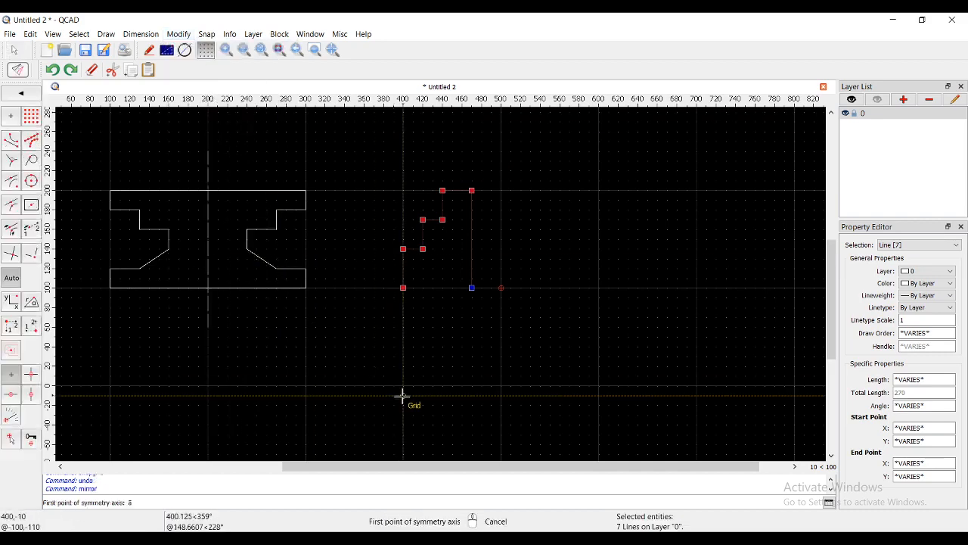
middle_click_drag(401, 392, 425, 359)
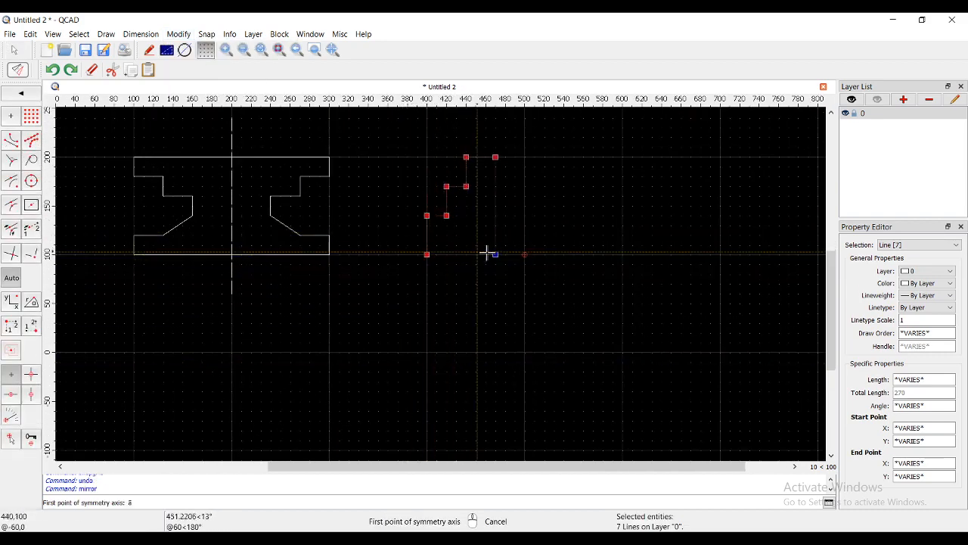
scroll(431, 273, "up", 2)
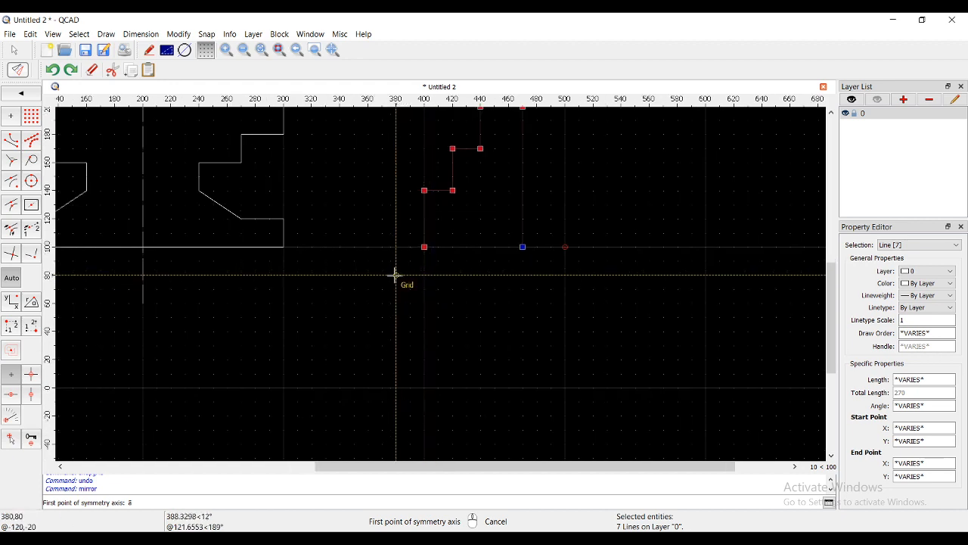
left_click(396, 275)
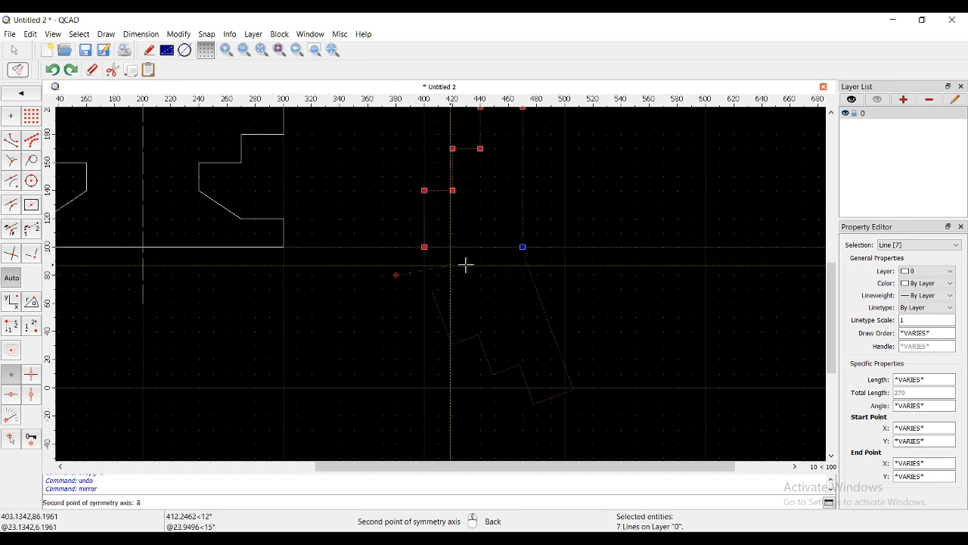
left_click(552, 274)
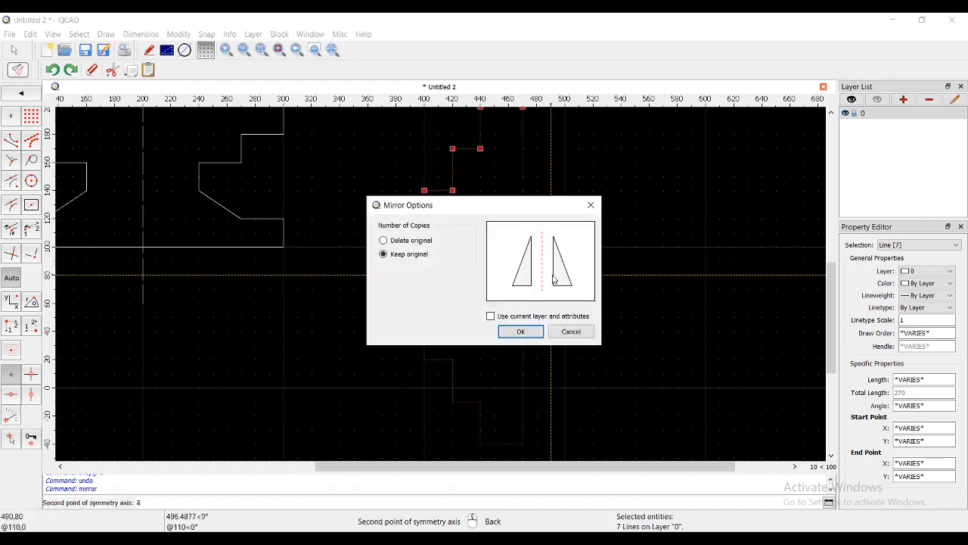
left_click(516, 326)
left_click(597, 344)
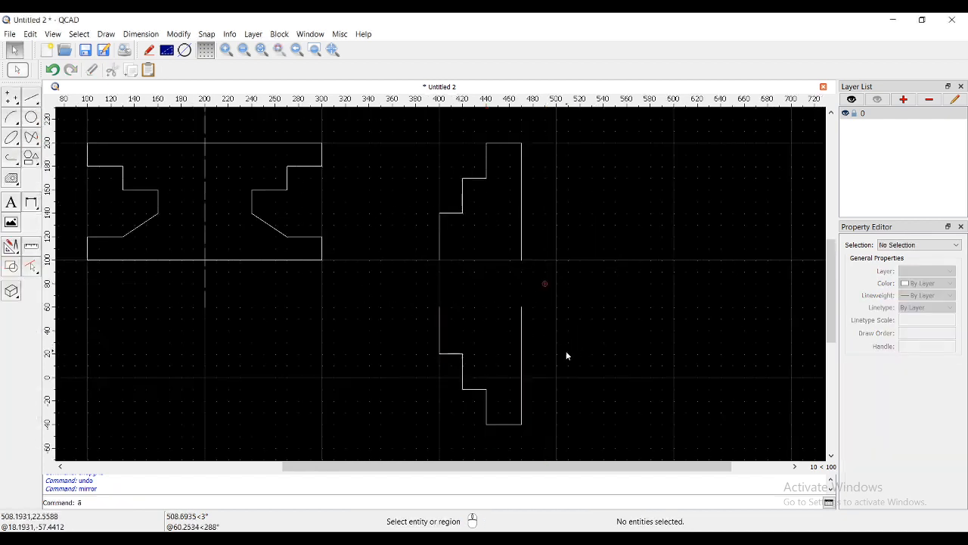
- Close both stair-shaped profiles with horizontal lines from (400, 100) to (470, 100) and from (400, 60) to (470, 60)
left_click(32, 97)
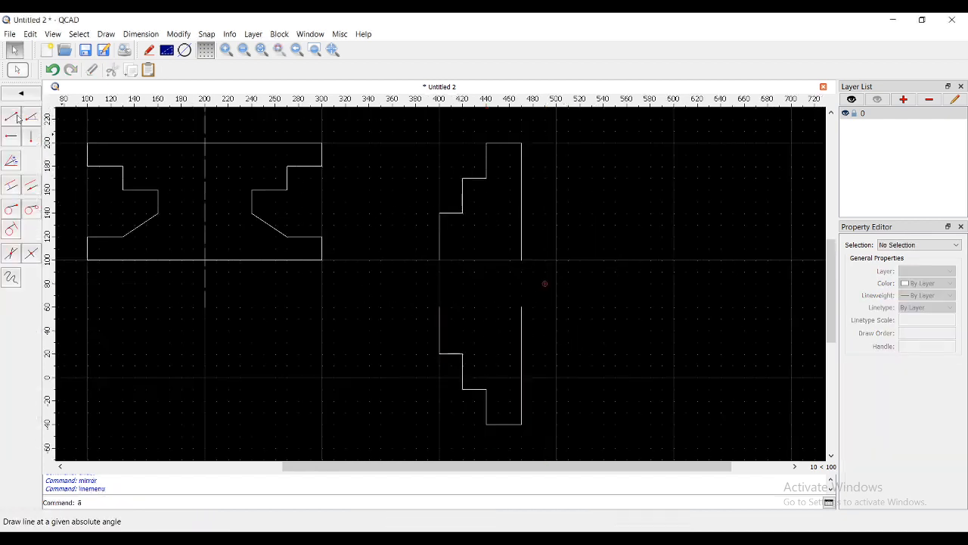
left_click(13, 116)
left_click(521, 260)
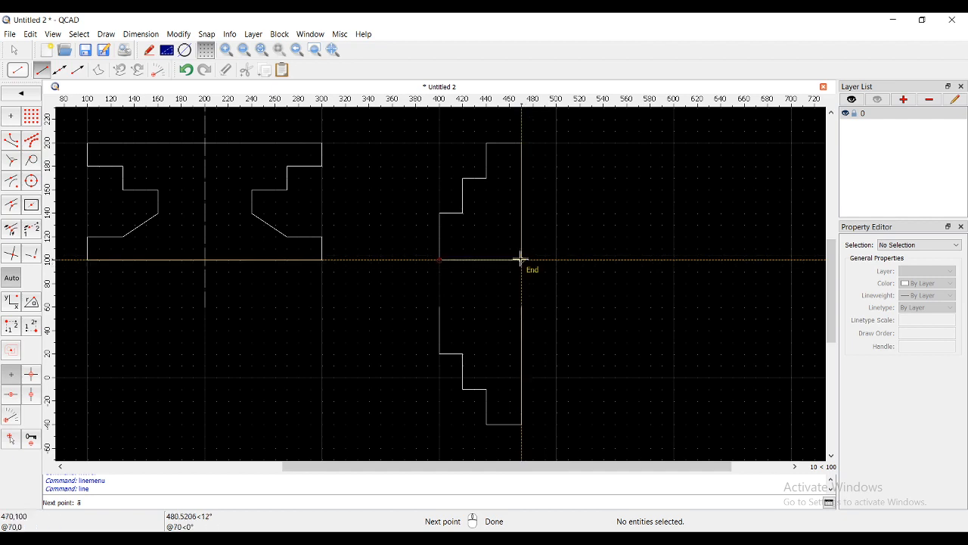
right_click(525, 310)
left_click(440, 307)
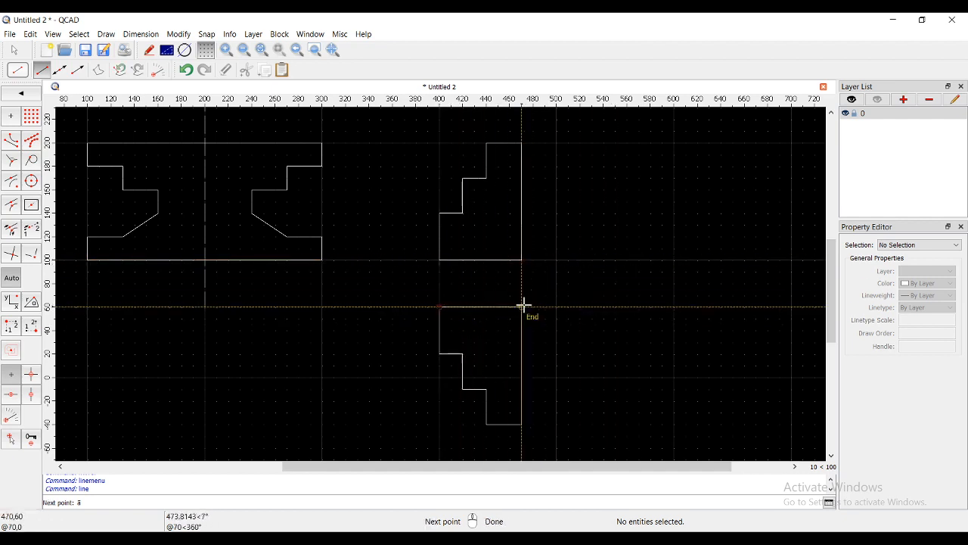
left_click(522, 306)
right_click(612, 337)
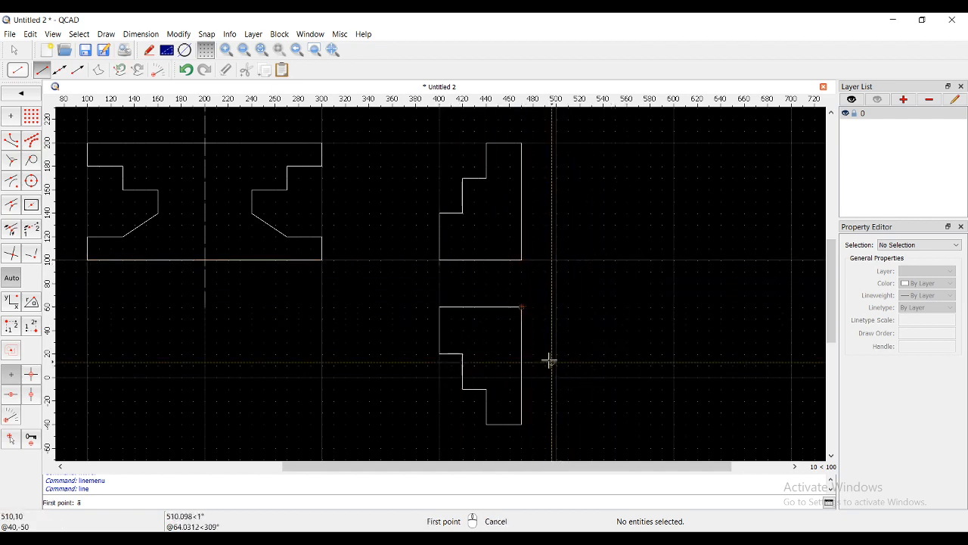
scroll(550, 359, "down", 1)
right_click(476, 350)
scroll(446, 355, "up", 1)
scroll(535, 351, "down", 1)
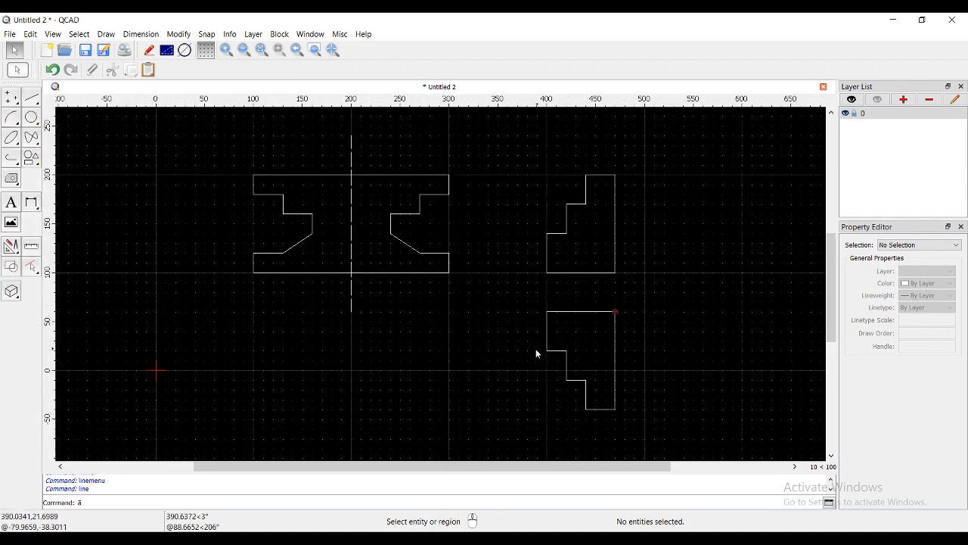
scroll(533, 355, "up", 1)
scroll(436, 378, "down", 1)
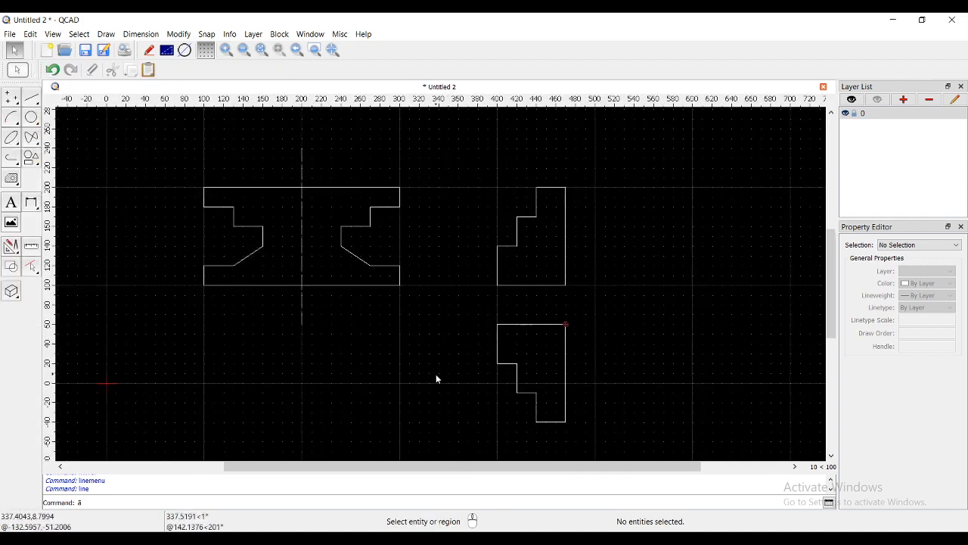